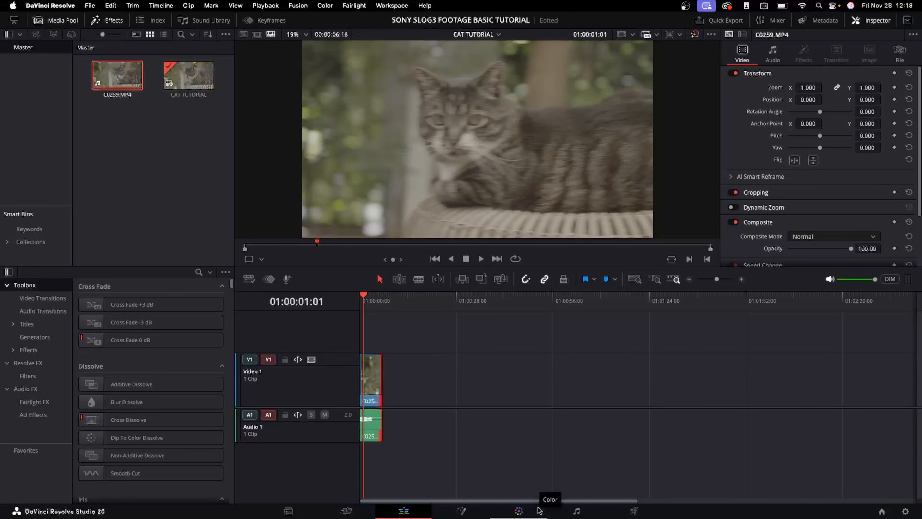
# On the Color page, bypass color management for the cat clip
pyautogui.click(539, 510)
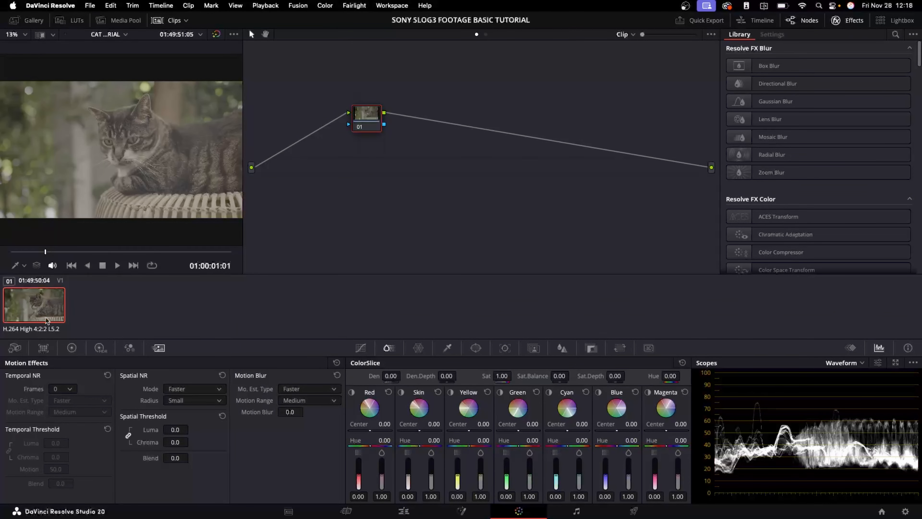
pyautogui.rightClick(32, 313)
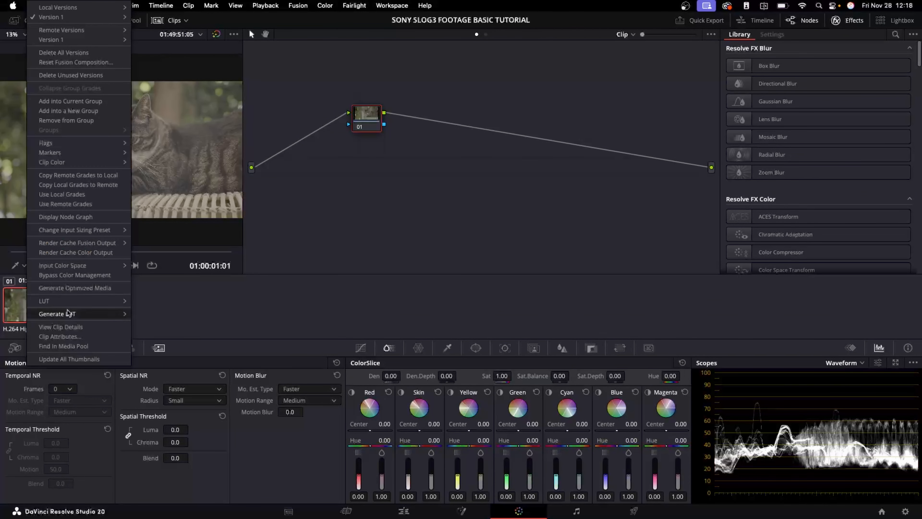
pyautogui.click(100, 275)
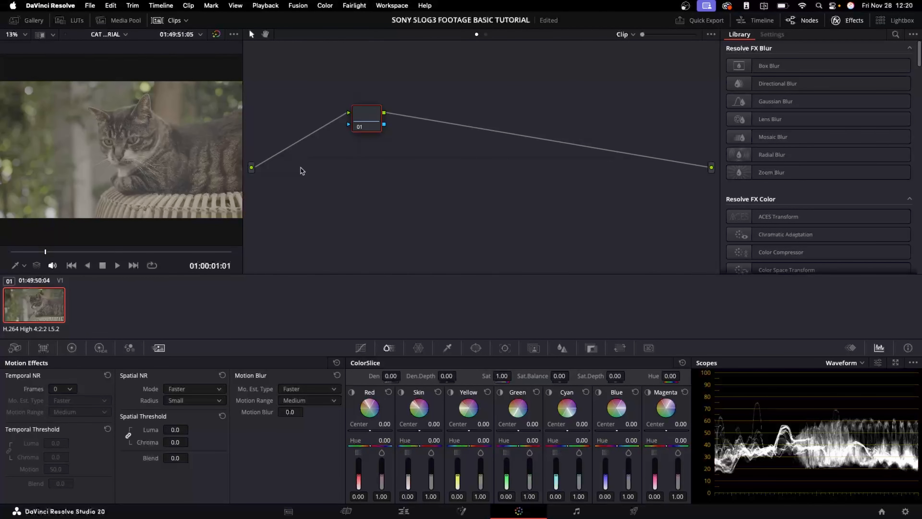
# Add three serial nodes after the first node
pyautogui.hotkey('alt', 's')
pyautogui.hotkey('alt', 's')
pyautogui.hotkey('alt', 's')
pyautogui.hotkey('alt', 's')
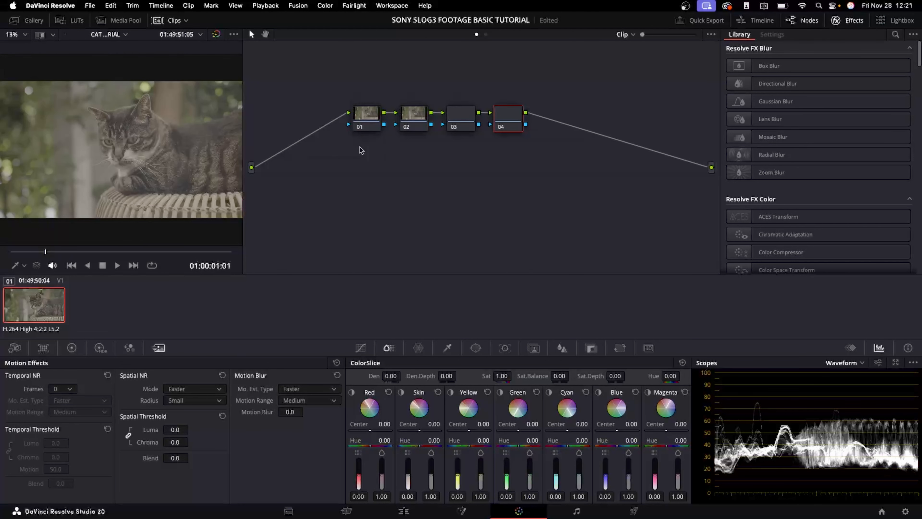
# Label the first node DENOISE
pyautogui.rightClick(365, 115)
pyautogui.click(378, 134)
pyautogui.write('DENOISE')
pyautogui.press('Return')
# Label the second node CST IN and the third node EXP
pyautogui.rightClick(407, 119)
pyautogui.write('c')
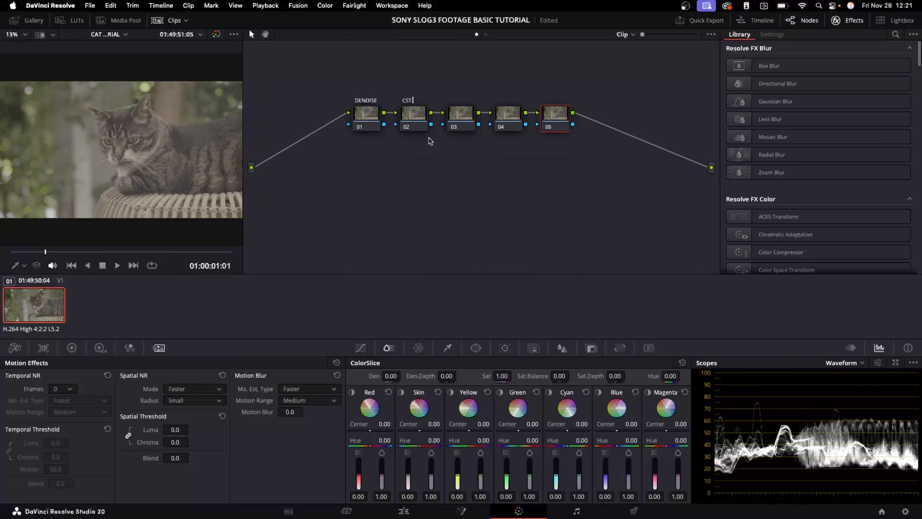
pyautogui.rightClick(467, 108)
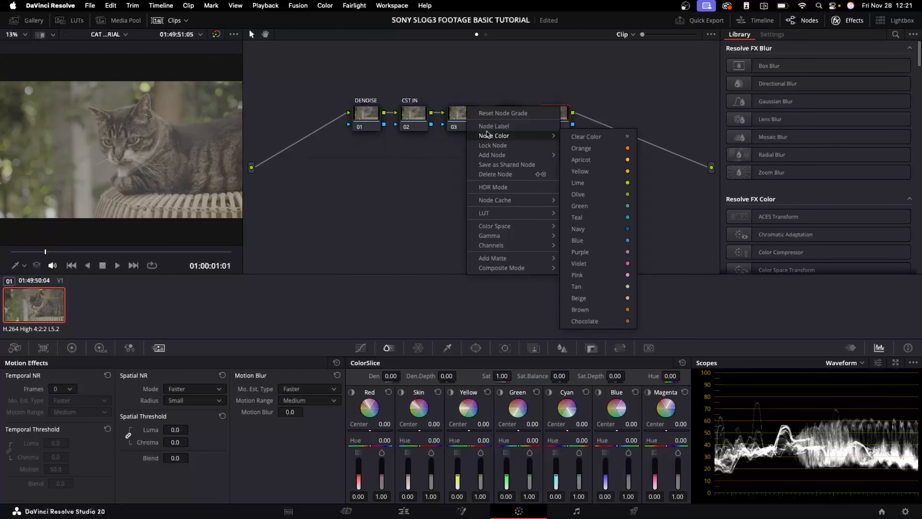
pyautogui.click(486, 126)
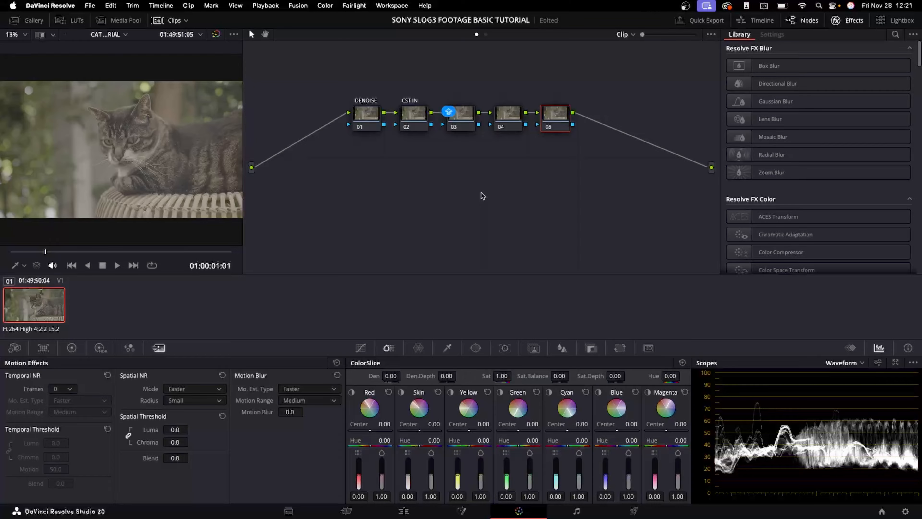
pyautogui.write('EXP')
# Label the fourth node WB and the fifth node SAT
pyautogui.rightClick(512, 107)
pyautogui.click(527, 131)
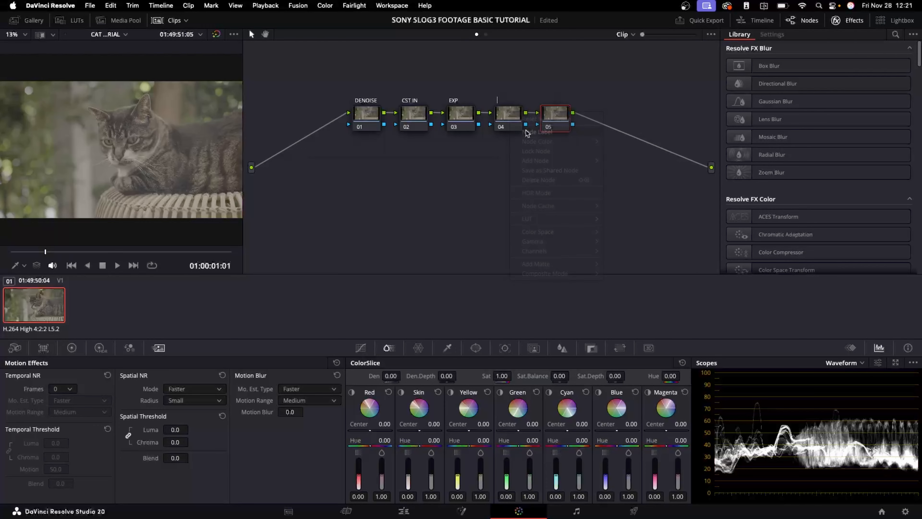
pyautogui.write('WB')
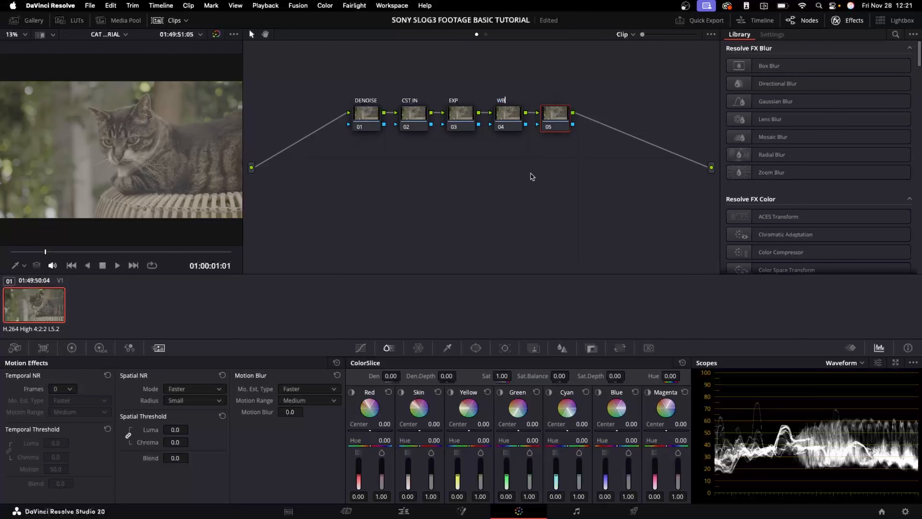
pyautogui.rightClick(558, 117)
pyautogui.click(585, 135)
# Add another serial node and label it CONT
pyautogui.hotkey('alt', 's')
pyautogui.rightClick(596, 122)
pyautogui.click(613, 139)
# Add a seventh serial node and label it CST OUT
pyautogui.hotkey('alt', 's')
pyautogui.rightClick(652, 124)
pyautogui.click(667, 141)
pyautogui.write('CST OUT')
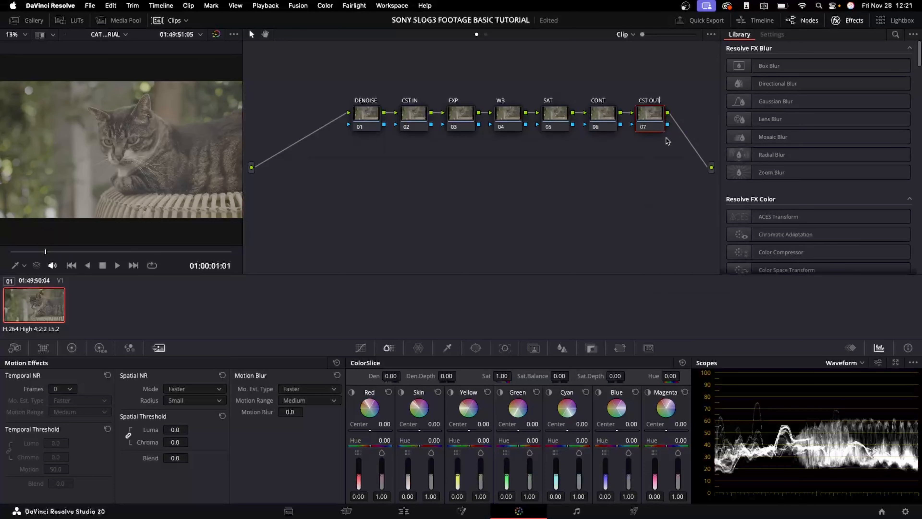
pyautogui.press('Return')
# Search the effects library for COLOR S and apply Color Space Transform to the CST IN node
pyautogui.click(895, 35)
pyautogui.write('COL')
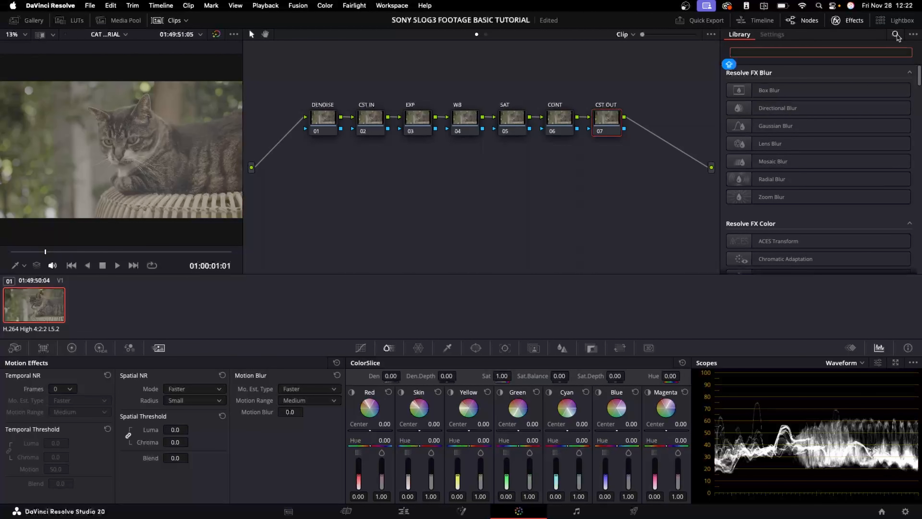
pyautogui.write('OR S')
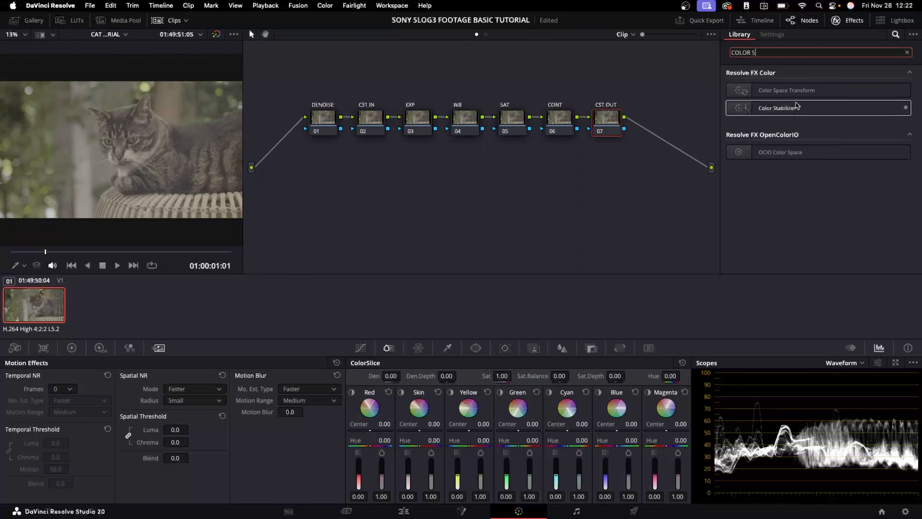
pyautogui.moveTo(798, 90); pyautogui.dragTo(373, 127)
# Set the CST IN input color space to Sony S-Gamut3.Cine and input gamma to Sony S-Log3
pyautogui.click(831, 101)
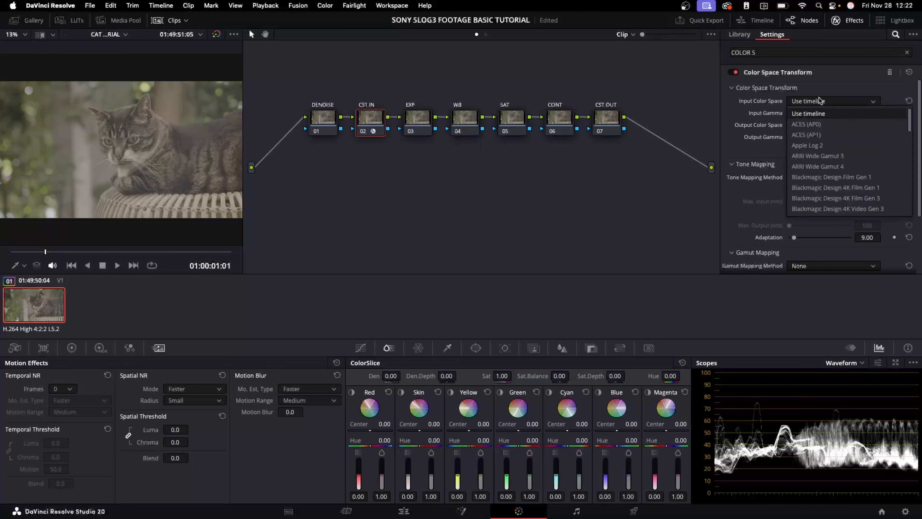
pyautogui.scroll(-10, 828, 174)
pyautogui.click(828, 177)
pyautogui.click(831, 113)
pyautogui.scroll(-10, 827, 183)
pyautogui.scroll(3, 822, 164)
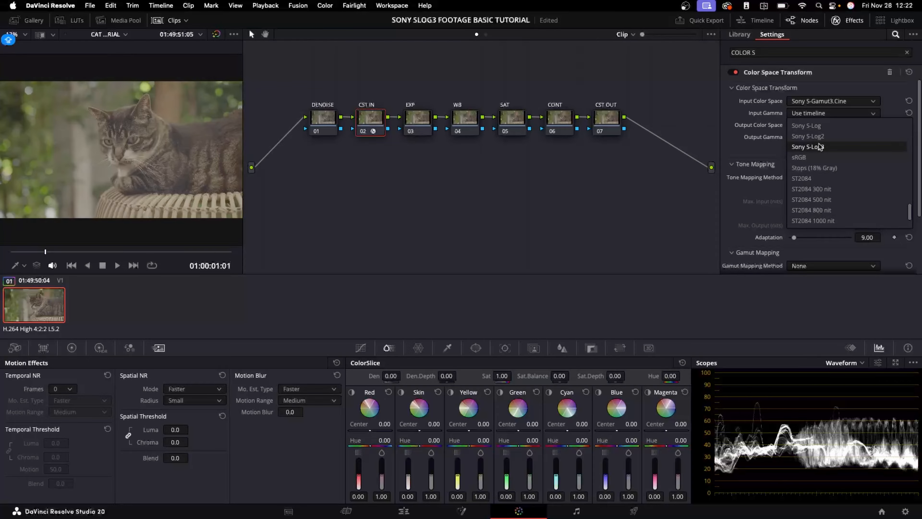
pyautogui.click(820, 146)
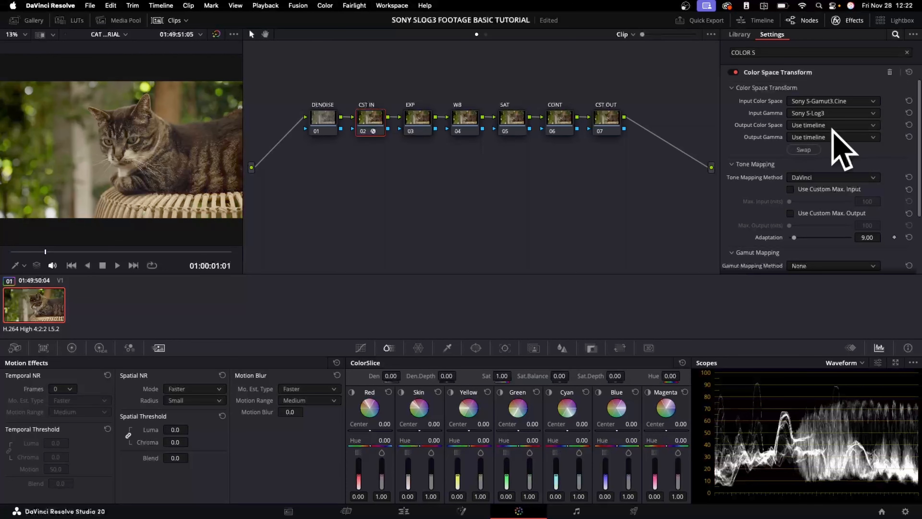
# Set the CST IN output color space to DaVinci Wide Gamut and output gamma to DaVinci Intermediate
pyautogui.click(829, 125)
pyautogui.scroll(-5, 828, 152)
pyautogui.scroll(-3, 825, 194)
pyautogui.scroll(12, 820, 168)
pyautogui.scroll(-3, 821, 178)
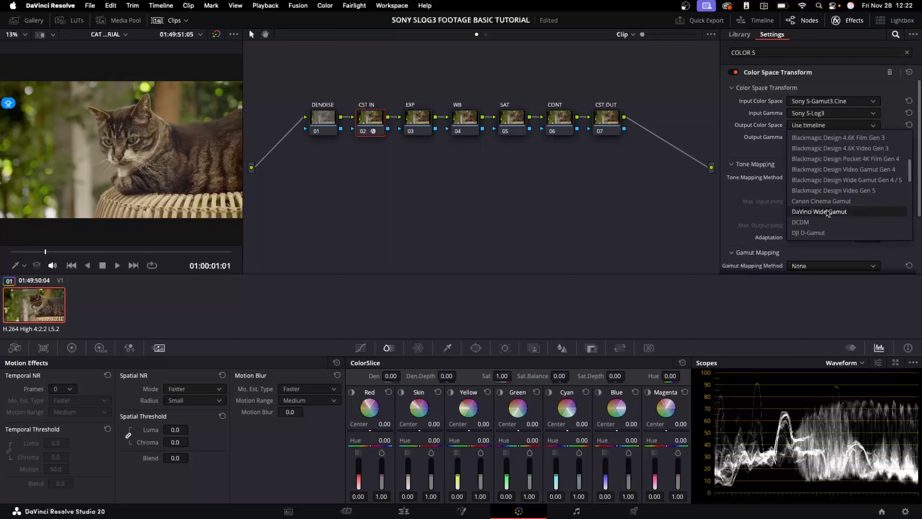
pyautogui.click(827, 212)
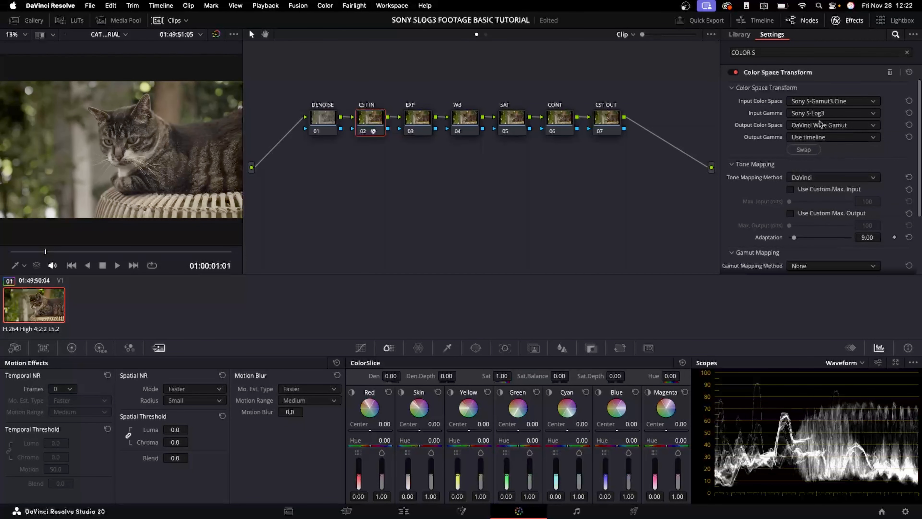
pyautogui.click(820, 137)
pyautogui.scroll(-8, 848, 226)
pyautogui.scroll(-2, 848, 225)
pyautogui.click(835, 226)
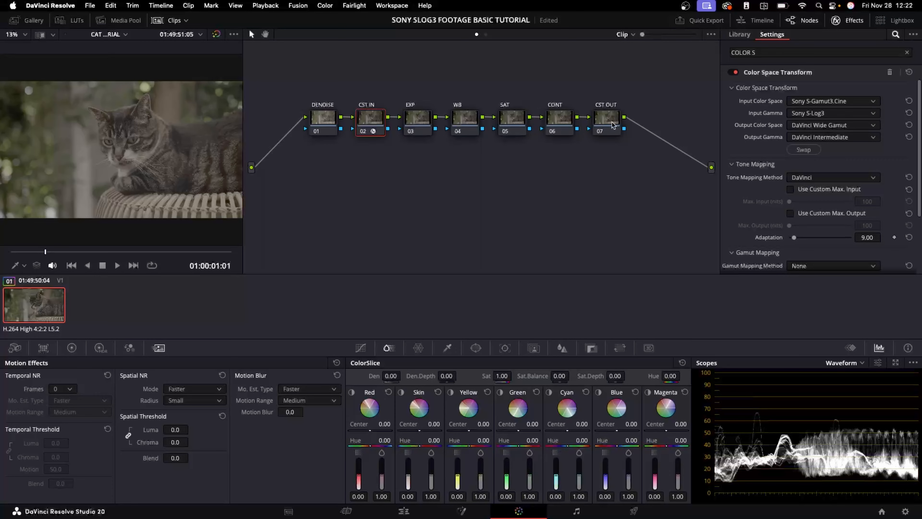
# Apply Color Space Transform to the CST OUT node with input DaVinci Wide Gamut and DaVinci Intermediate gamma
pyautogui.click(740, 34)
pyautogui.moveTo(769, 91); pyautogui.dragTo(613, 116)
pyautogui.click(806, 101)
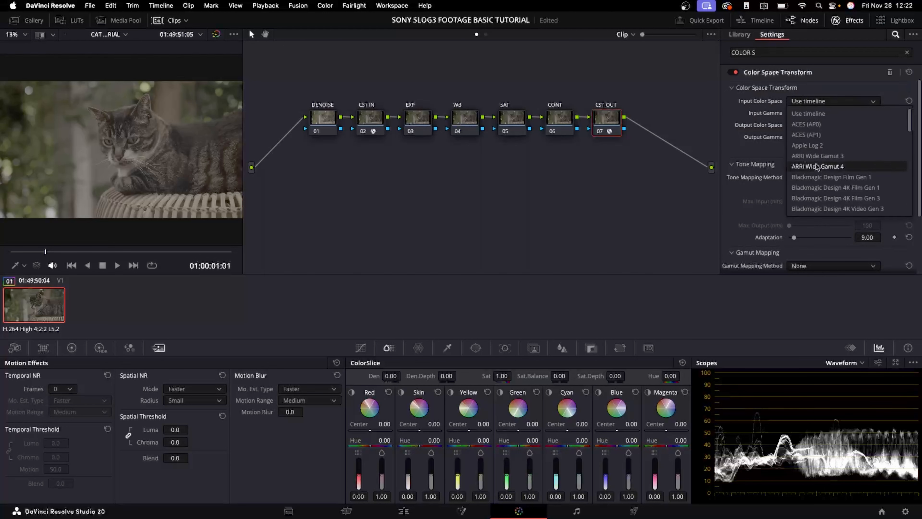
pyautogui.scroll(-3, 818, 167)
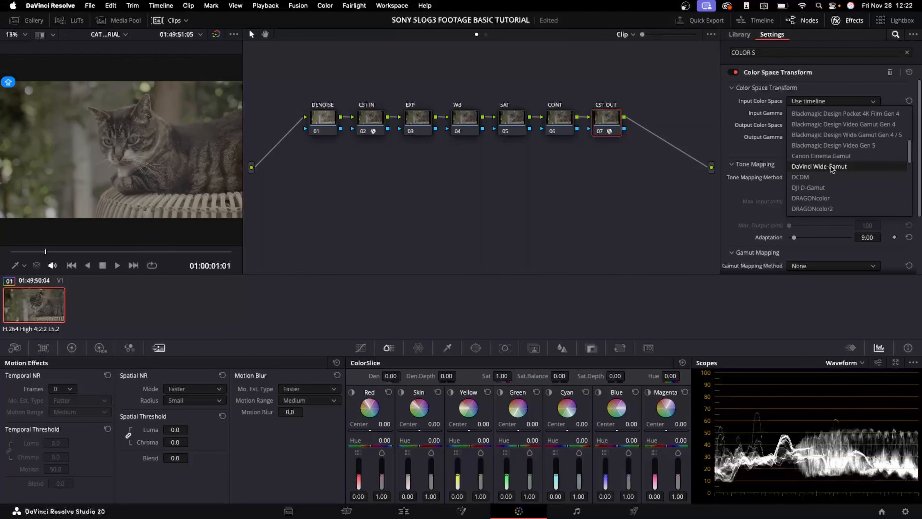
pyautogui.click(832, 166)
pyautogui.click(814, 113)
pyautogui.scroll(-5, 824, 189)
pyautogui.click(826, 205)
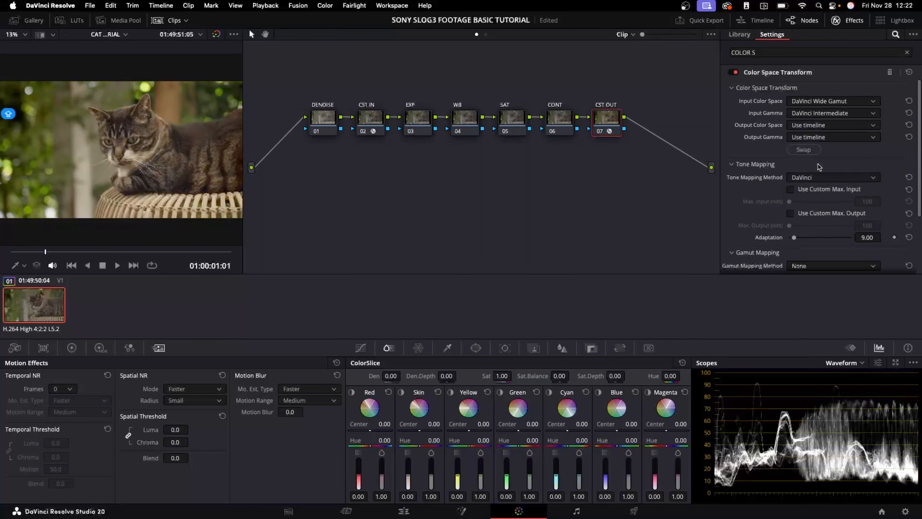
# Set the CST OUT output color space and output gamma to Rec.709
pyautogui.click(808, 125)
pyautogui.scroll(-5, 832, 191)
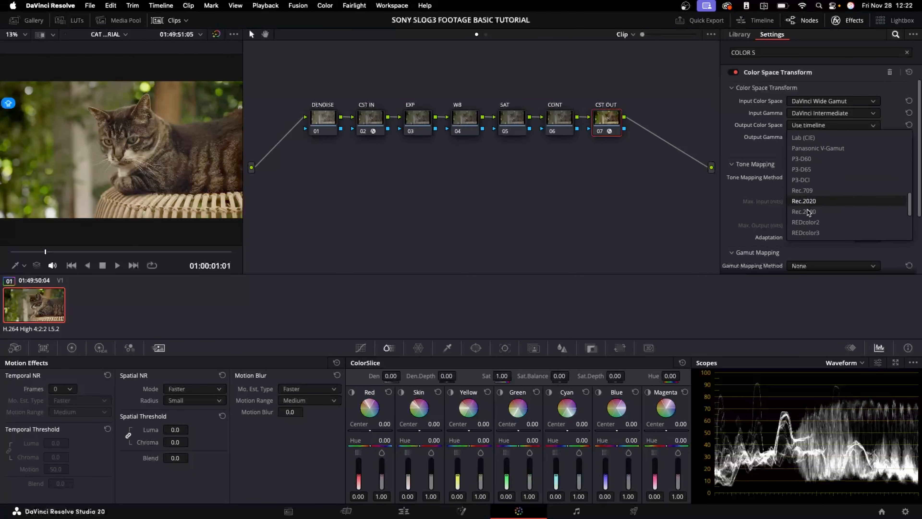
pyautogui.click(817, 192)
pyautogui.click(813, 138)
pyautogui.scroll(-5, 823, 196)
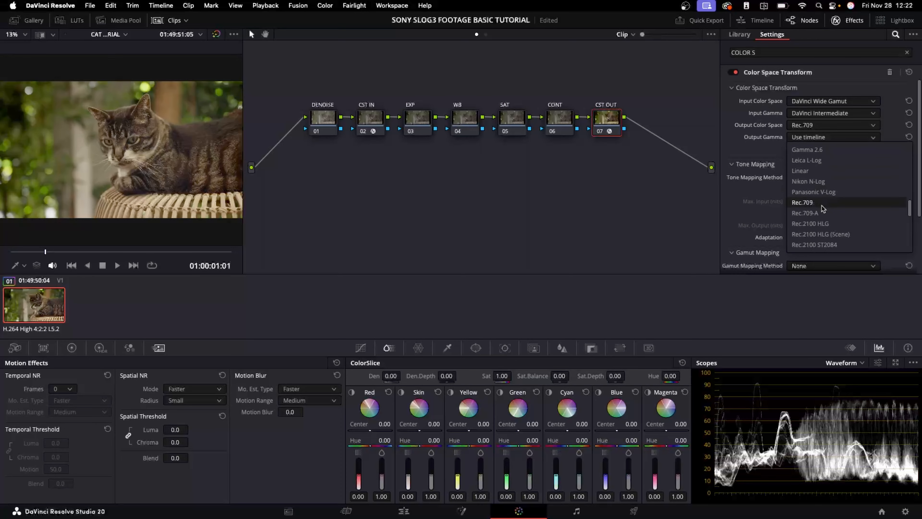
pyautogui.click(817, 203)
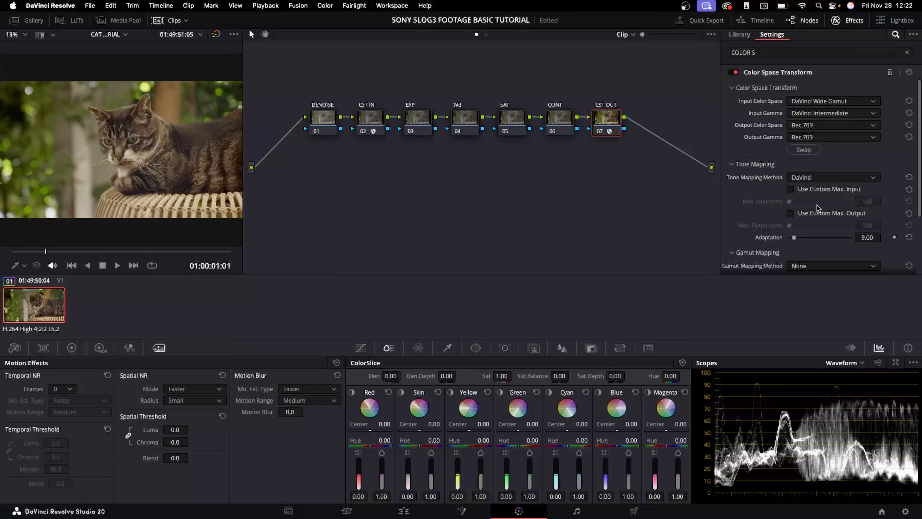
# Switch the CST OUT output gamma to Rec.709-A and back to Rec.709
pyautogui.click(809, 140)
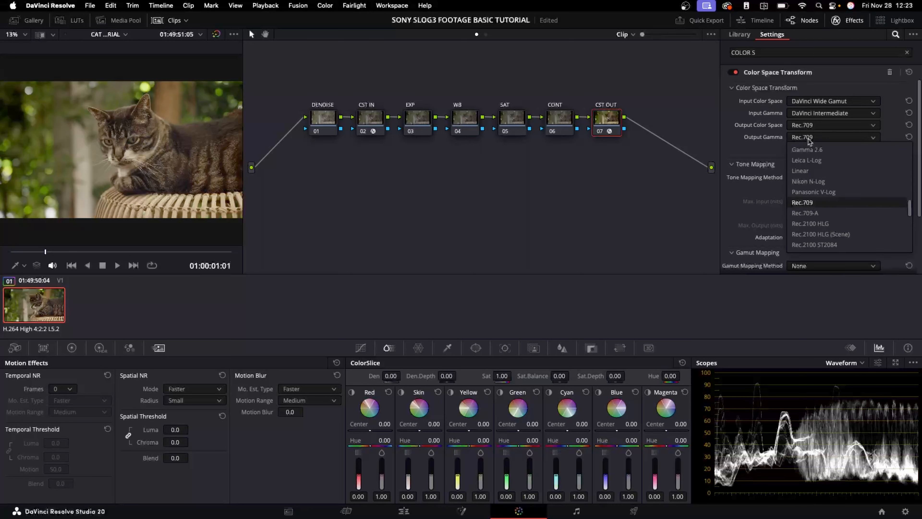
pyautogui.click(822, 215)
pyautogui.click(825, 138)
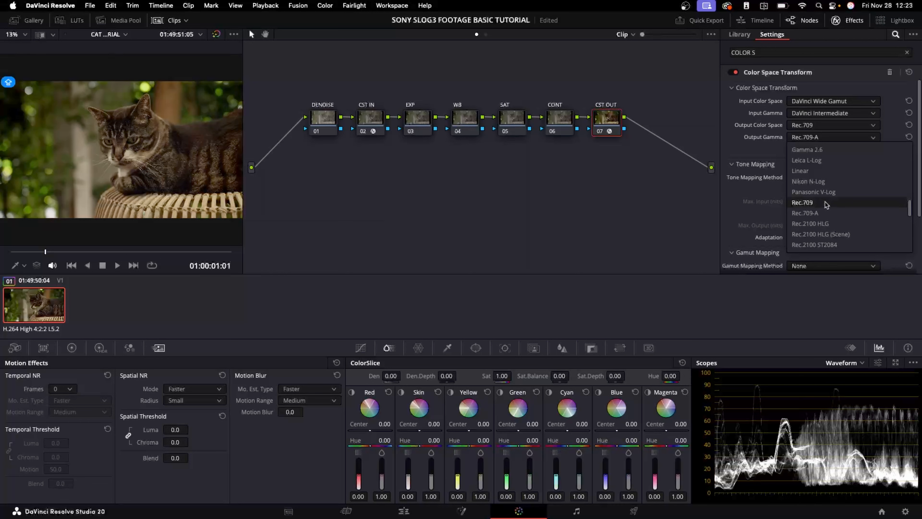
pyautogui.click(825, 203)
pyautogui.click(362, 123)
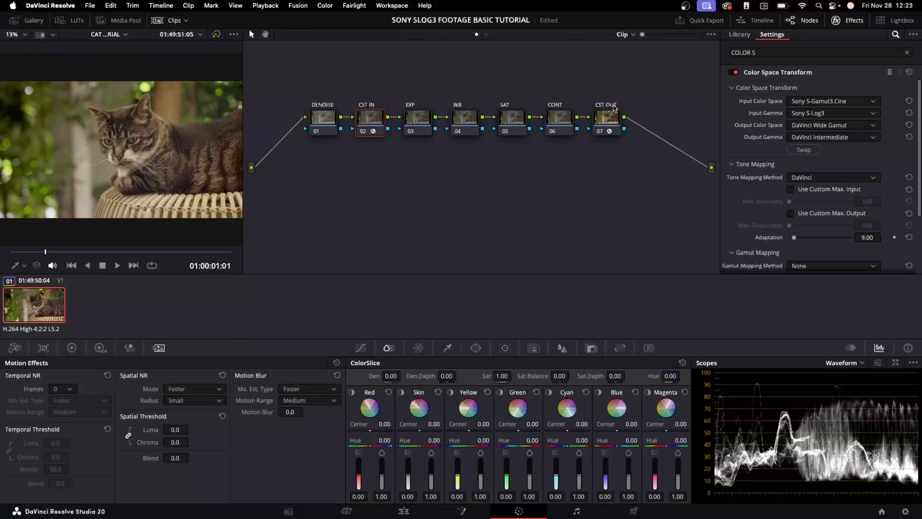
pyautogui.moveTo(628, 82); pyautogui.dragTo(284, 186)
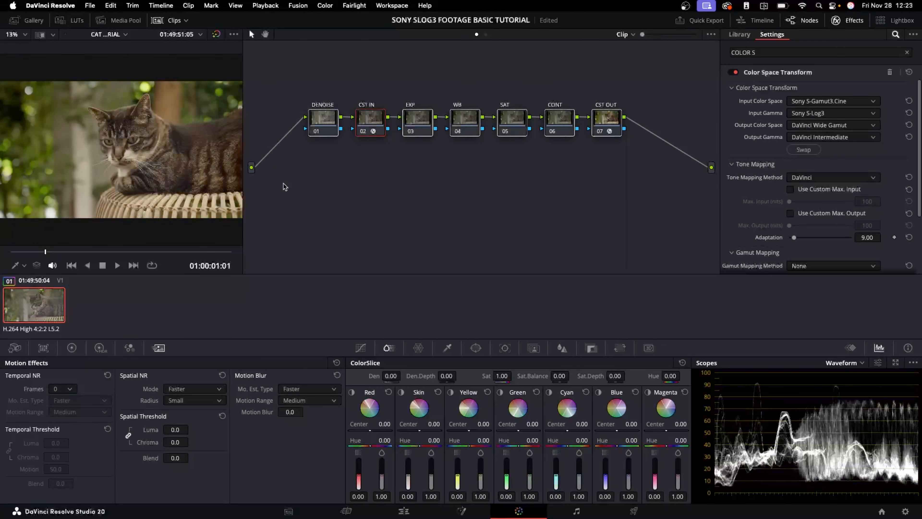
pyautogui.moveTo(368, 89); pyautogui.dragTo(372, 104)
# Select the EXP node, open Curves, and set the node's gamma to Linear
pyautogui.click(413, 112)
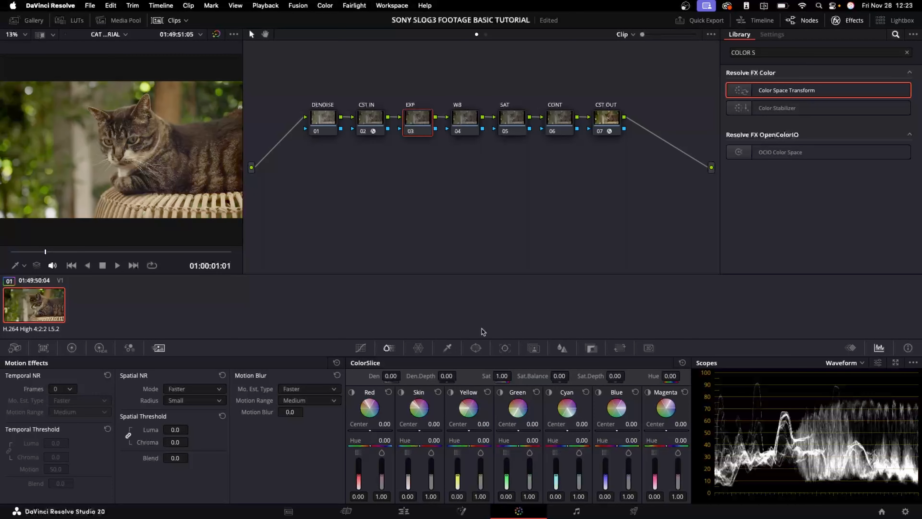
pyautogui.click(360, 348)
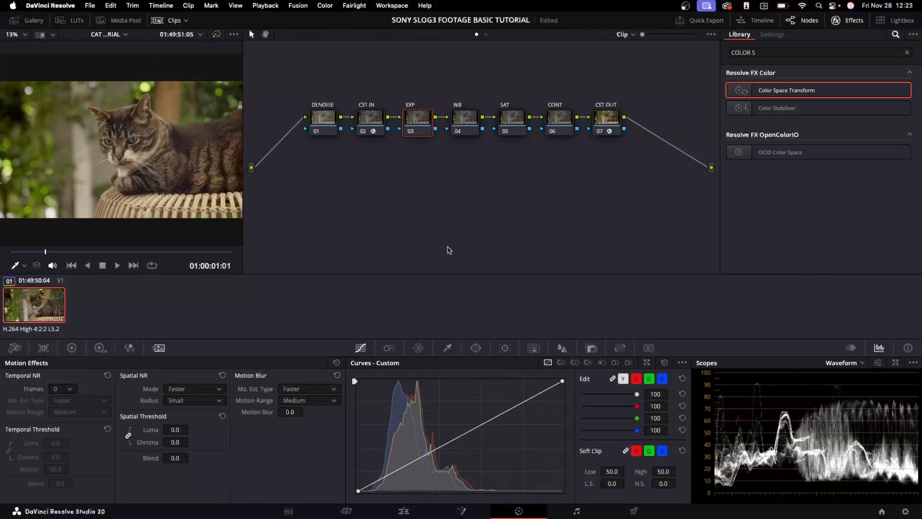
pyautogui.rightClick(419, 117)
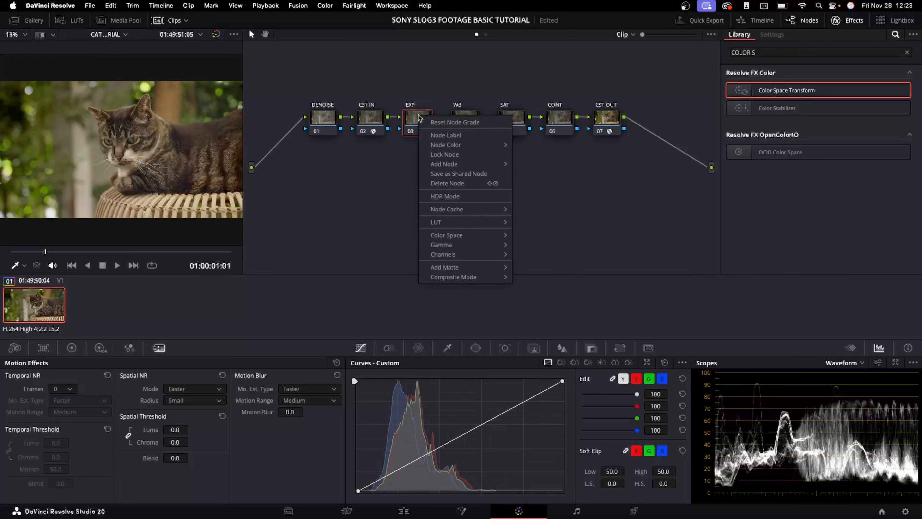
pyautogui.moveTo(488, 246)
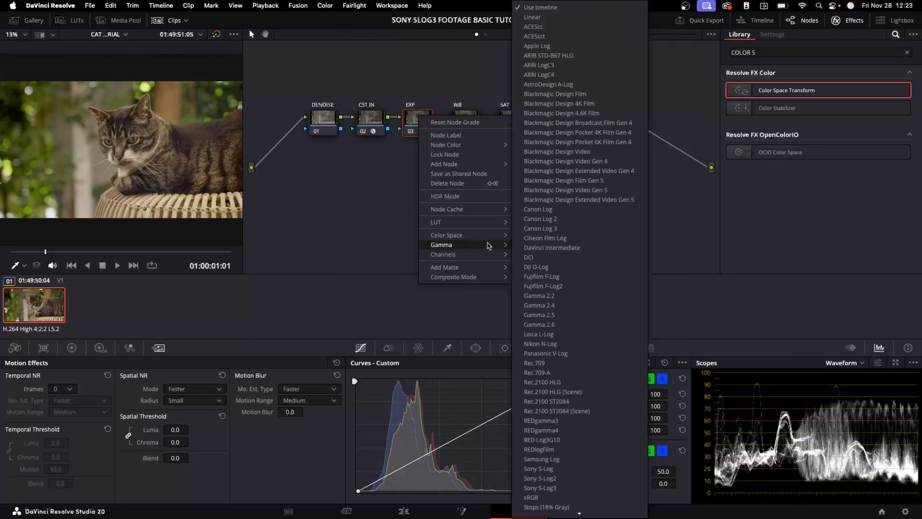
pyautogui.click(558, 22)
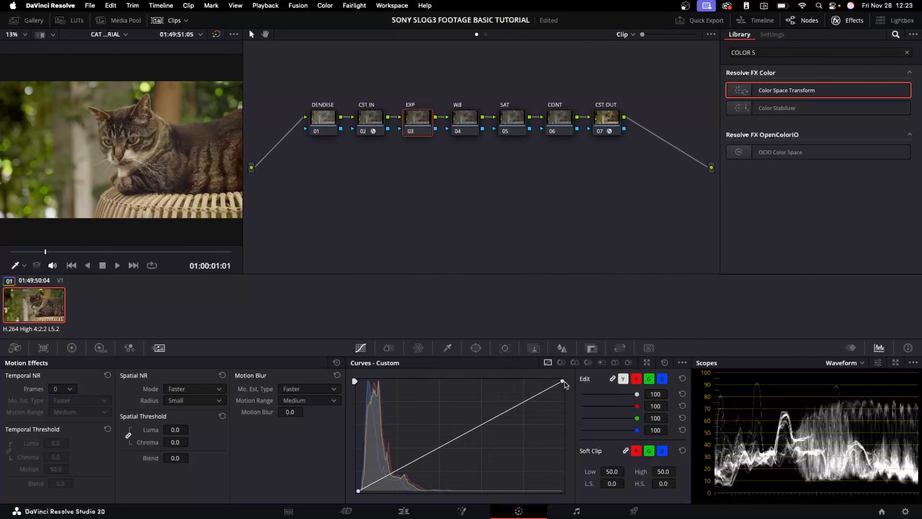
# Drag the curve's white and black points inward, then reset the curve
pyautogui.moveTo(563, 382); pyautogui.dragTo(537, 377)
pyautogui.moveTo(358, 491); pyautogui.dragTo(362, 491)
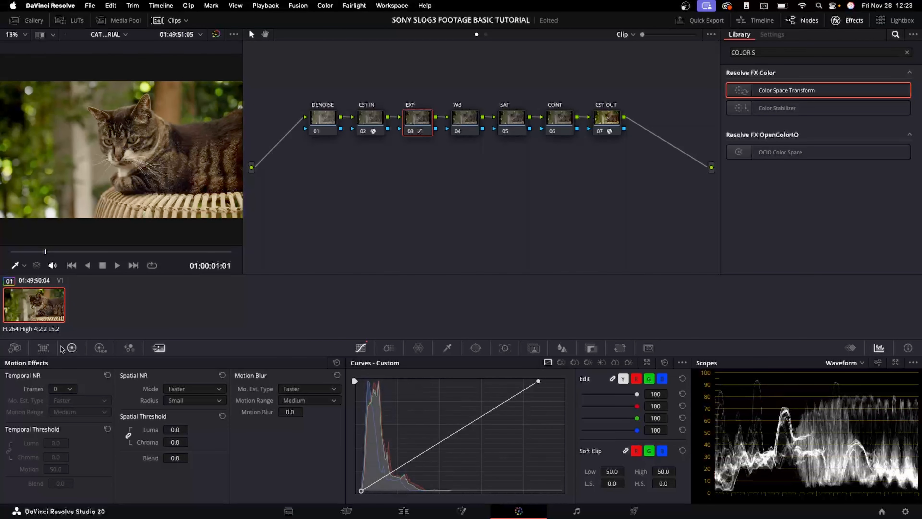
pyautogui.click(664, 362)
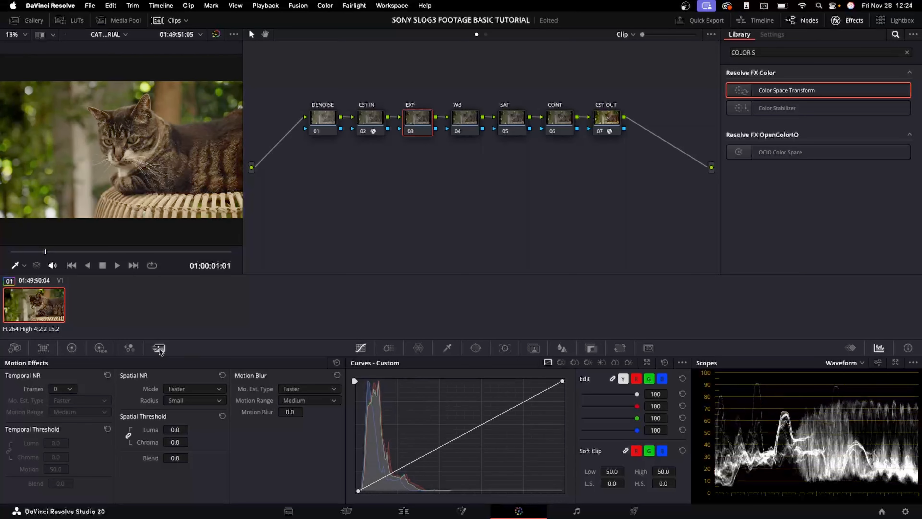
# Open the Primaries color wheels on the EXP node, set Lift to -0.01 and raise Gain to 1.30
pyautogui.click(72, 348)
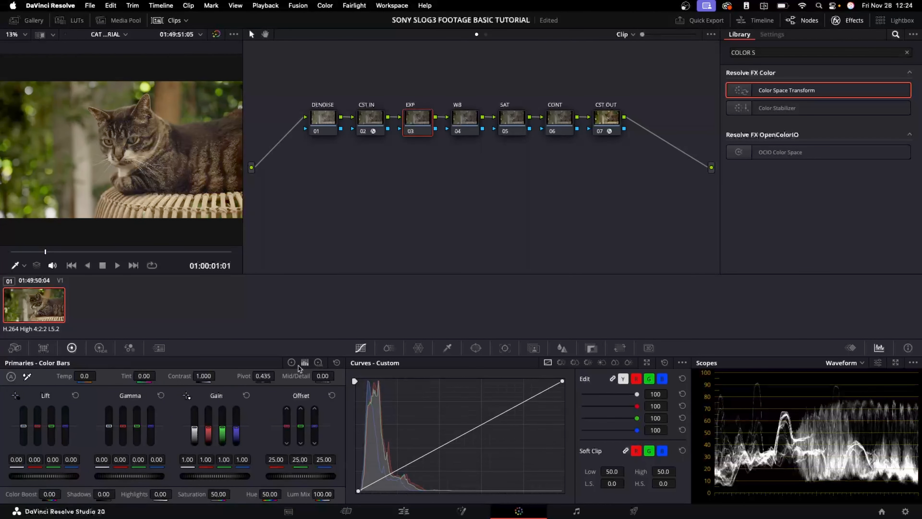
pyautogui.click(318, 362)
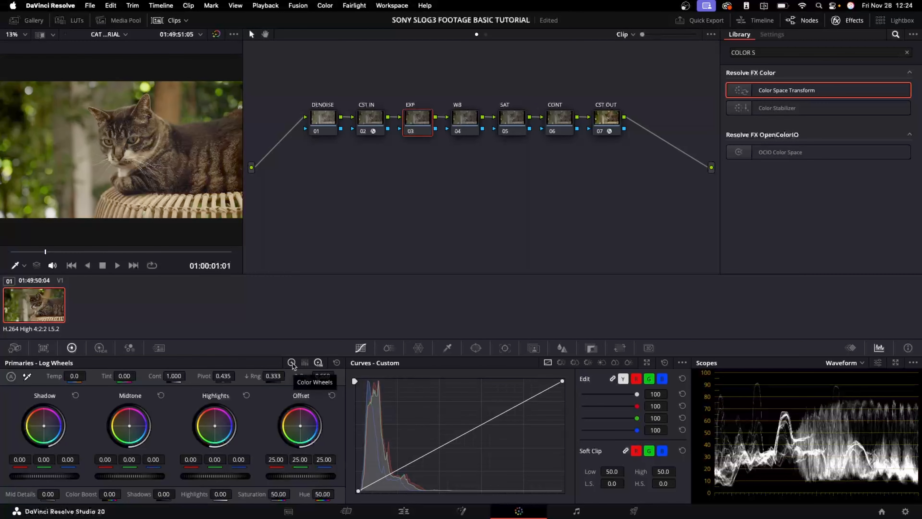
pyautogui.click(292, 363)
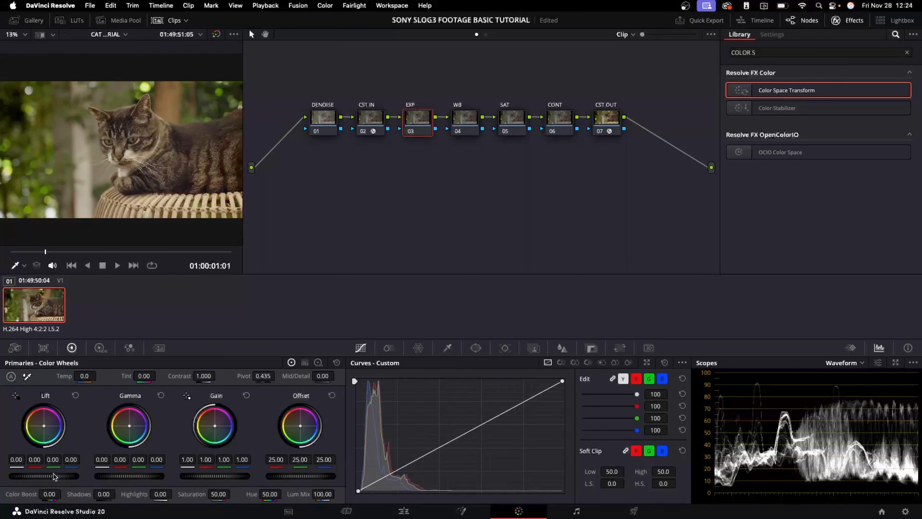
pyautogui.moveTo(44, 476); pyautogui.dragTo(38, 476)
pyautogui.moveTo(136, 476); pyautogui.dragTo(137, 476)
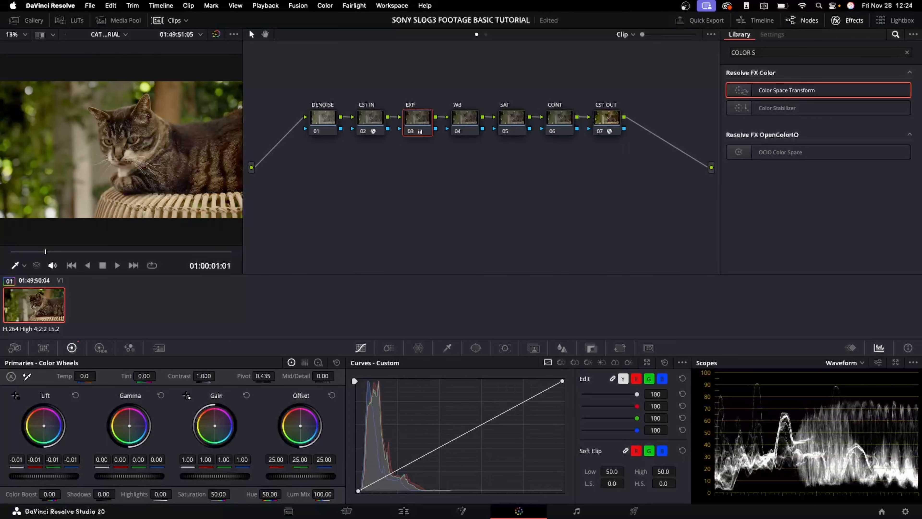
pyautogui.moveTo(212, 476)
pyautogui.mouseDown()
pyautogui.moveTo(281, 476)
pyautogui.moveTo(215, 479)
pyautogui.mouseUp()
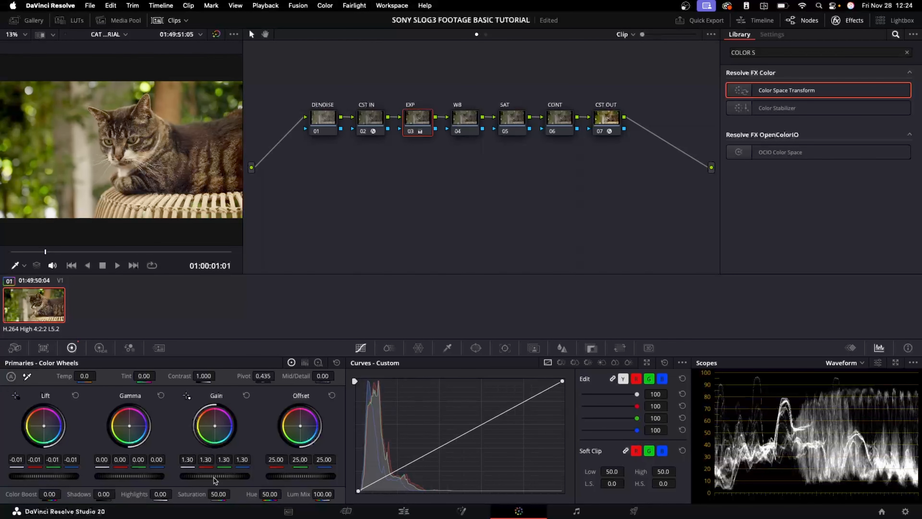
# Open the HDR color wheels and page through the zones to bring the Light, Highlight, Specular and Global wheels into view
pyautogui.click(100, 348)
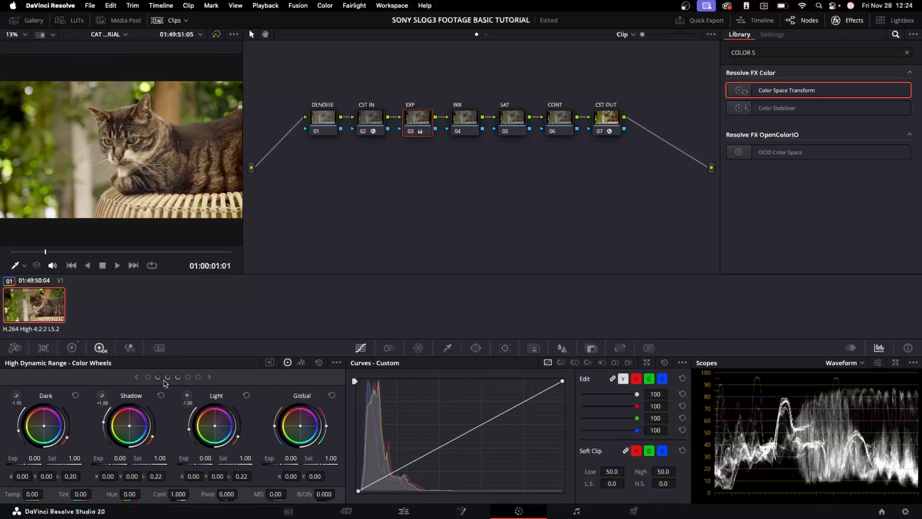
pyautogui.click(209, 376)
pyautogui.click(209, 377)
pyautogui.click(136, 377)
pyautogui.click(136, 377)
pyautogui.click(136, 377)
pyautogui.click(210, 378)
pyautogui.click(210, 378)
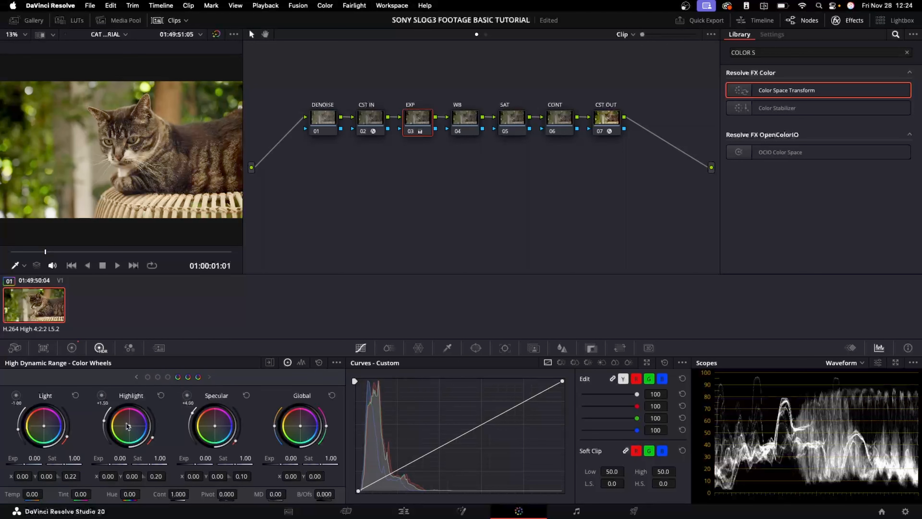
# Turn on highlight view and widen the Light zone to about -1.55 with falloff 0.49
pyautogui.click(102, 395)
pyautogui.click(102, 395)
pyautogui.click(16, 395)
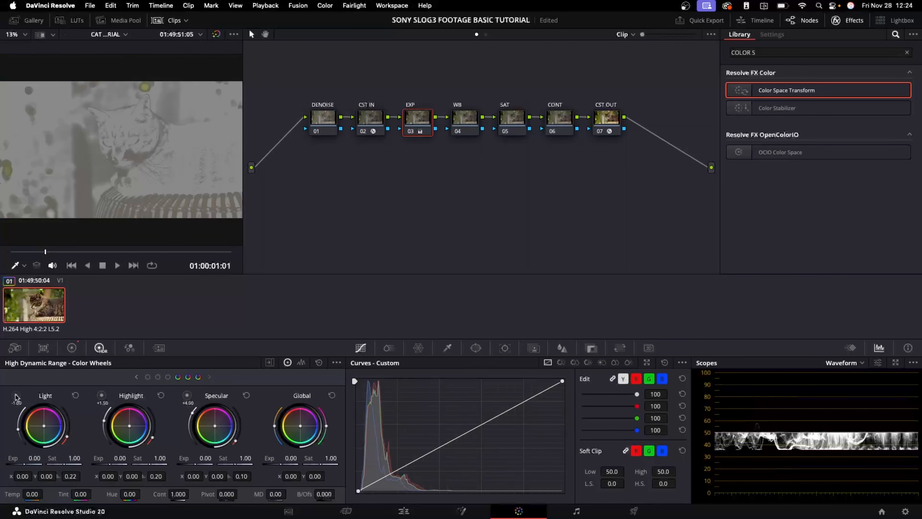
pyautogui.click(16, 396)
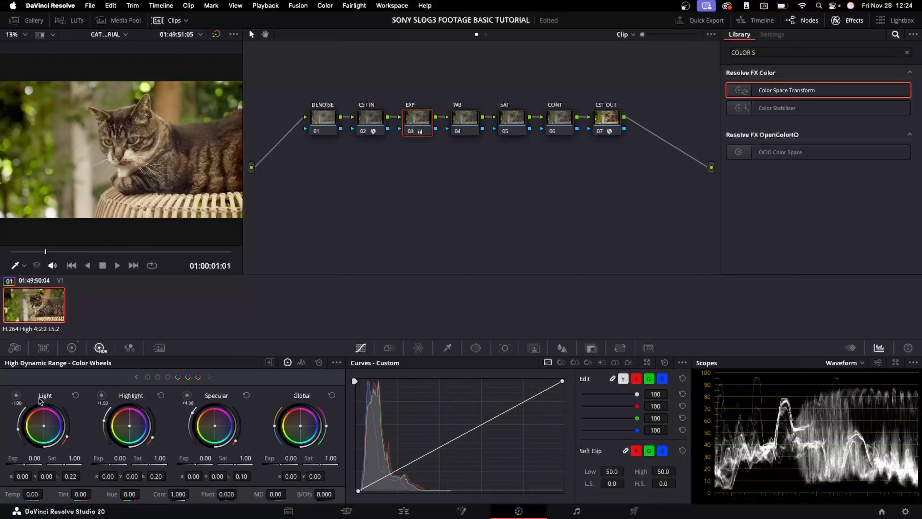
pyautogui.hotkey('shift', 'h')
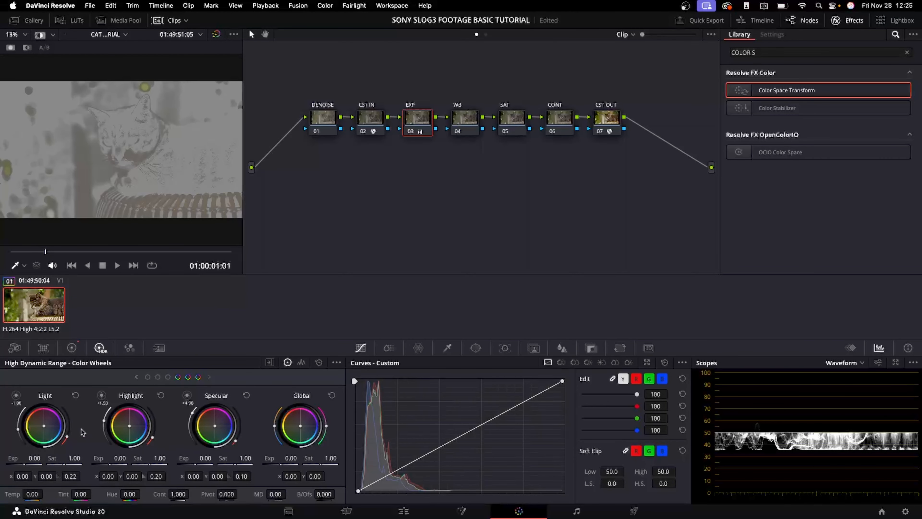
pyautogui.moveTo(18, 429); pyautogui.dragTo(73, 429)
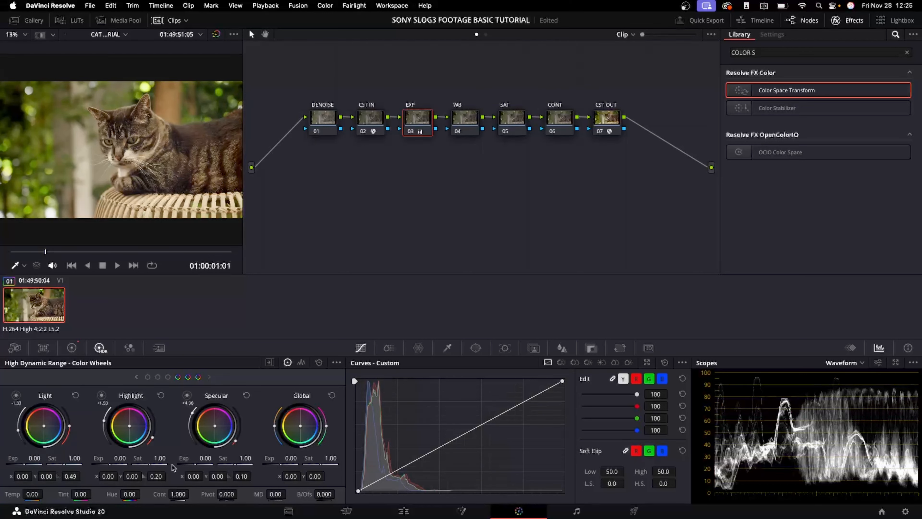
# Lower the Highlight zone to about 0.50 with falloff 0.41 and set Highlight exposure to -0.81
pyautogui.moveTo(102, 395); pyautogui.dragTo(105, 428)
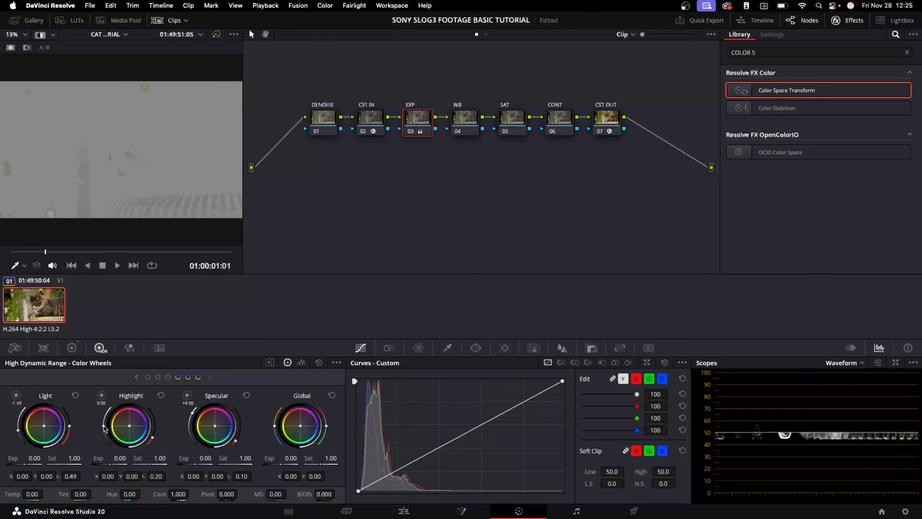
pyautogui.moveTo(153, 425); pyautogui.dragTo(156, 431)
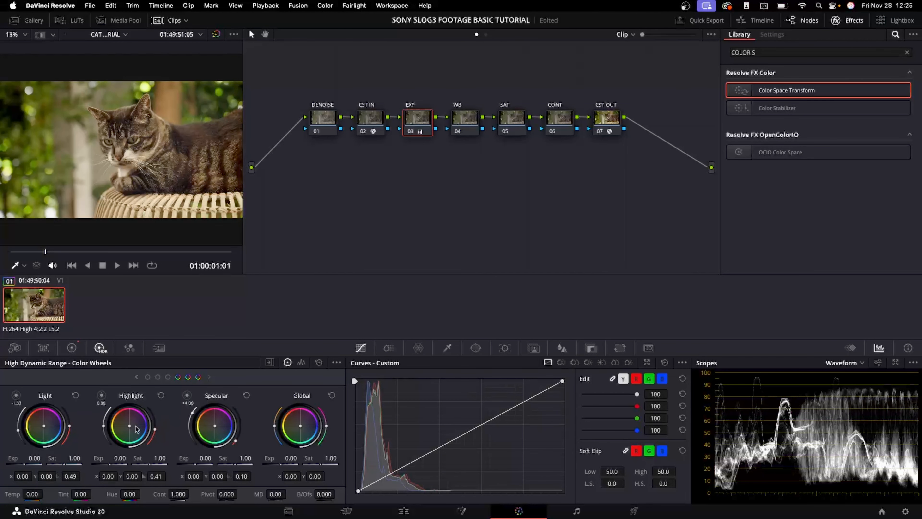
pyautogui.moveTo(119, 457); pyautogui.dragTo(114, 465)
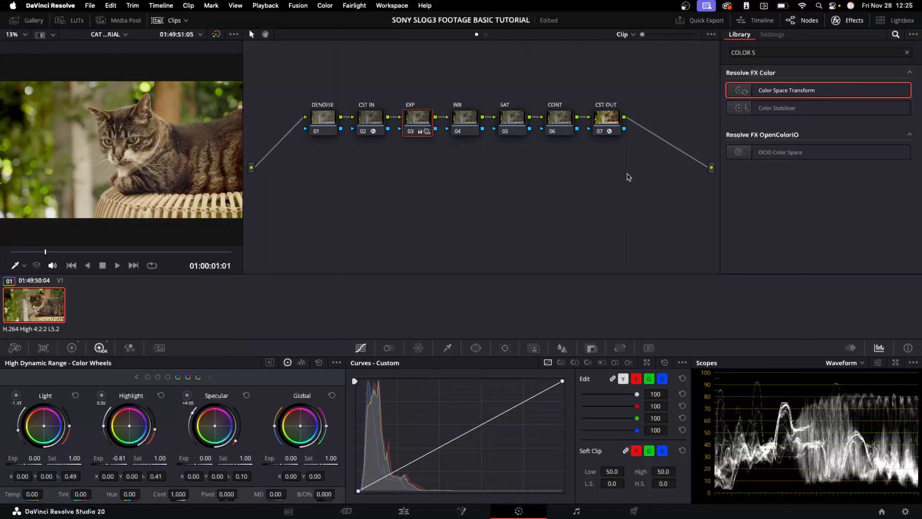
# Select the WB node and switch the scope to Vectorscope
pyautogui.click(470, 122)
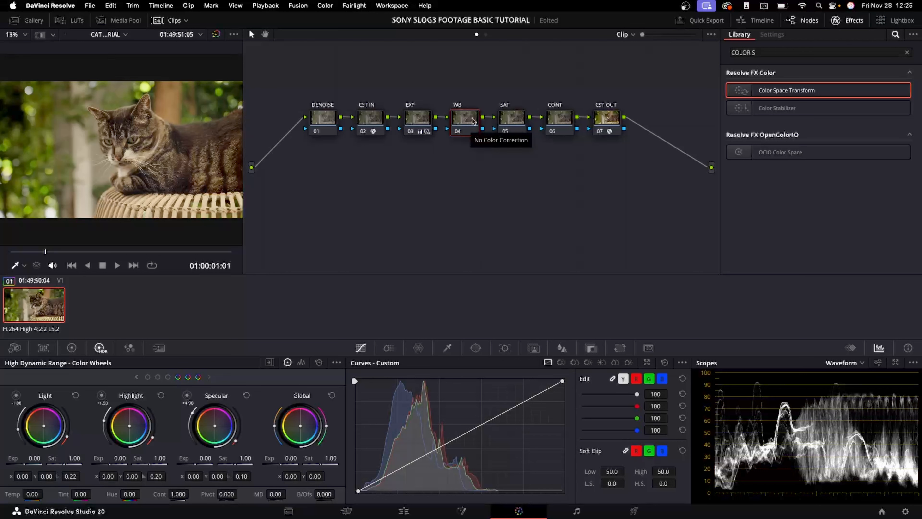
pyautogui.click(846, 362)
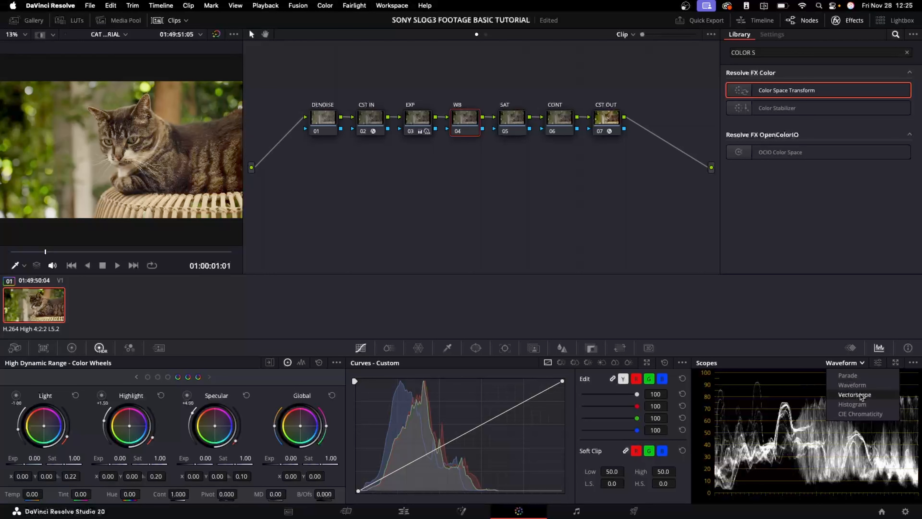
pyautogui.click(855, 395)
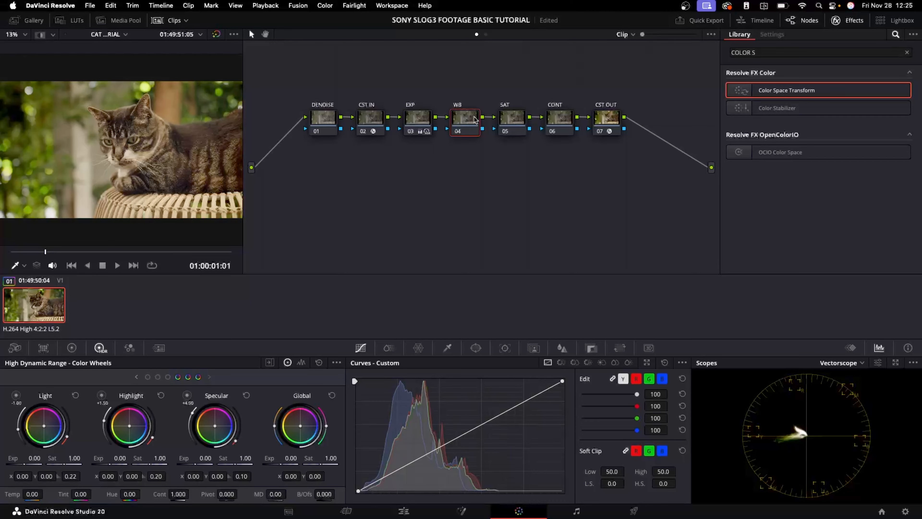
# Open the WB node's Color Space options from its context menu
pyautogui.rightClick(464, 121)
pyautogui.moveTo(529, 253)
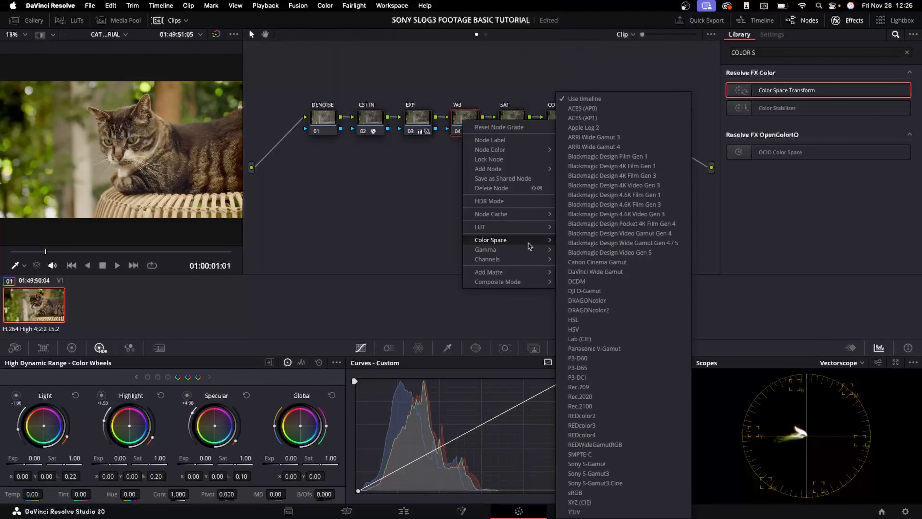
pyautogui.click(410, 299)
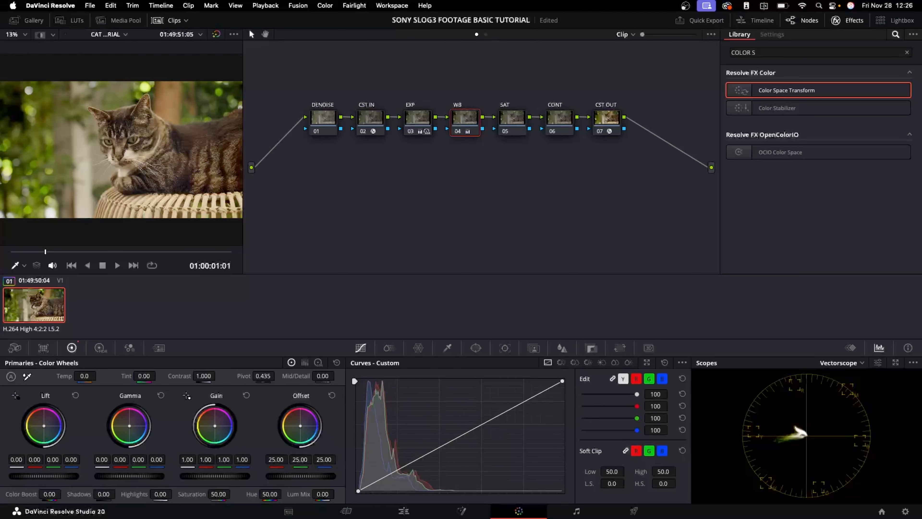
# Shift the WB node's Gain wheel toward blue (R 0.95, G 0.99, B 1.14) and toggle the node to compare
pyautogui.moveTo(215, 425); pyautogui.dragTo(216, 426)
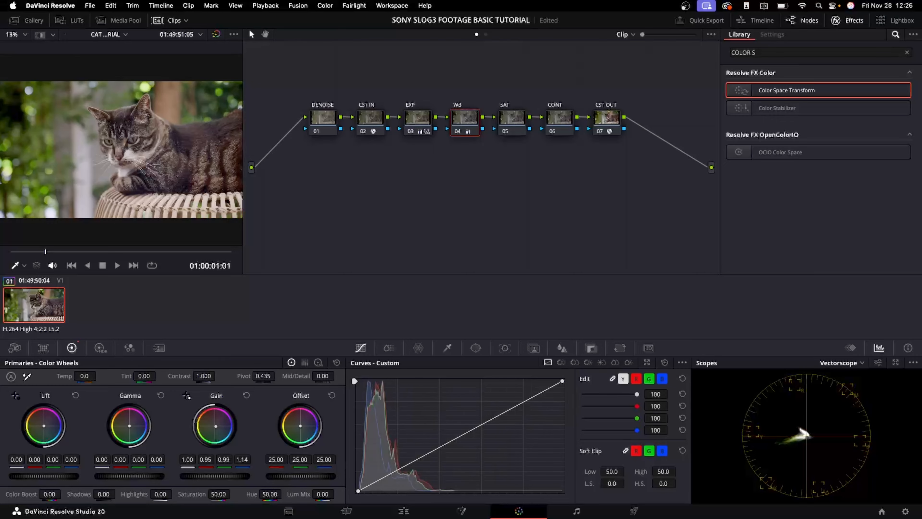
pyautogui.hotkey('ctrl', 'd')
pyautogui.hotkey('ctrl', 'd')
pyautogui.hotkey('ctrl', 'd')
pyautogui.hotkey('ctrl', 'd')
pyautogui.hotkey('ctrl', 'd')
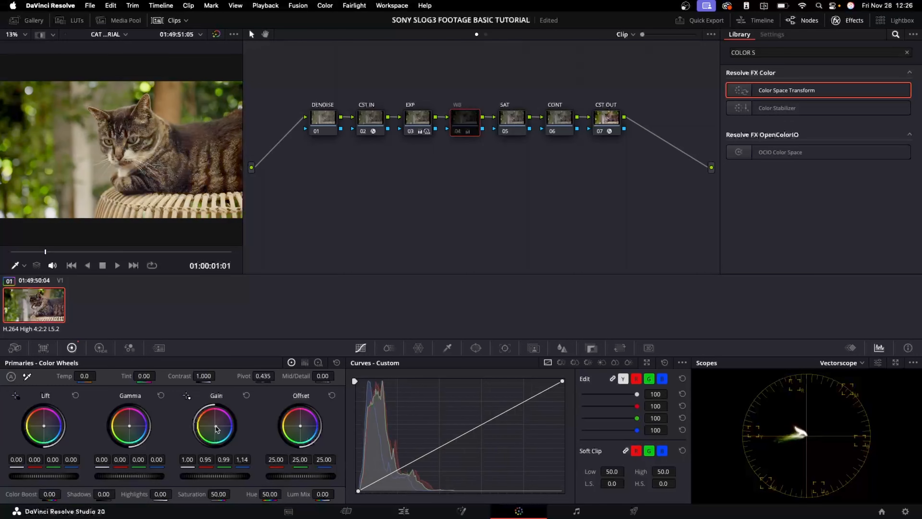
pyautogui.hotkey('ctrl', 'd')
pyautogui.hotkey('ctrl', 'd')
pyautogui.hotkey('ctrl', 'd')
pyautogui.hotkey('ctrl', 'd')
pyautogui.hotkey('ctrl', 'd')
pyautogui.hotkey('ctrl', 'd')
pyautogui.hotkey('ctrl', 'd')
pyautogui.hotkey('ctrl', 'd')
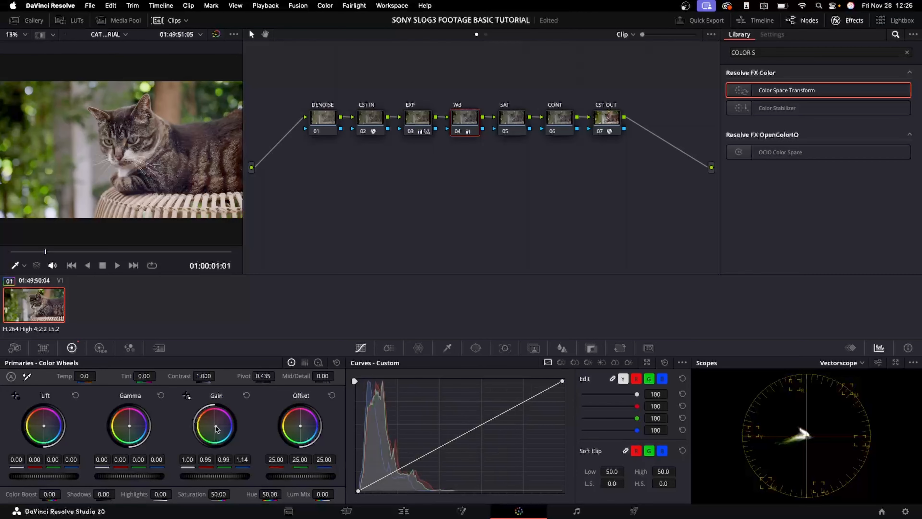
pyautogui.hotkey('ctrl', 'd')
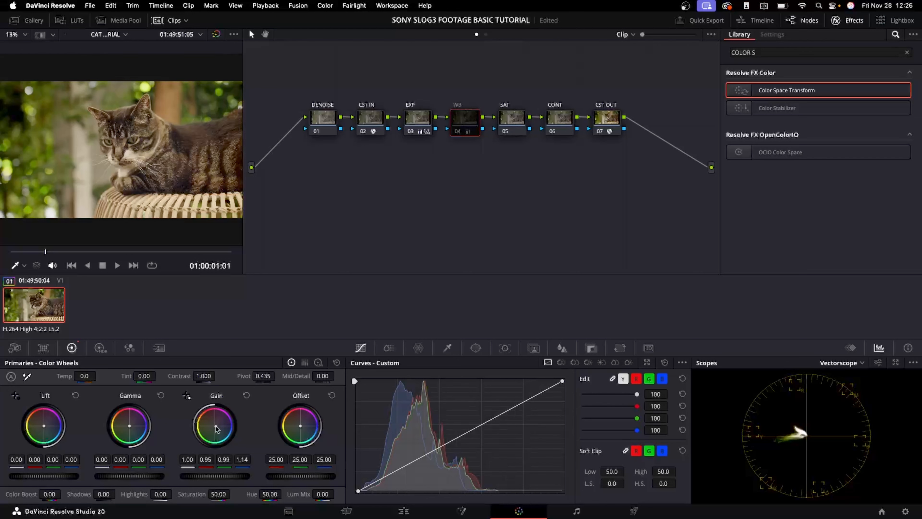
# Save the project and toggle the WB node on and off to compare before and after
pyautogui.hotkey('ctrl', 's')
pyautogui.hotkey('ctrl', 'd')
pyautogui.hotkey('ctrl', 'd')
pyautogui.hotkey('ctrl', 'd')
pyautogui.hotkey('ctrl', 'd')
pyautogui.hotkey('ctrl', 'd')
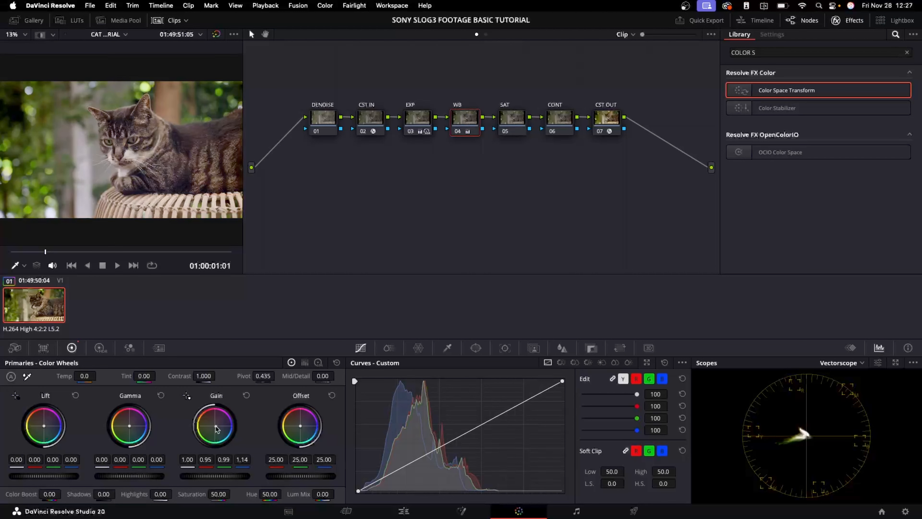
pyautogui.hotkey('ctrl', 'd')
pyautogui.hotkey('ctrl', 'd')
pyautogui.hotkey('ctrl', 'd')
pyautogui.hotkey('ctrl', 'd')
pyautogui.hotkey('ctrl', 'd')
pyautogui.hotkey('ctrl', 'd')
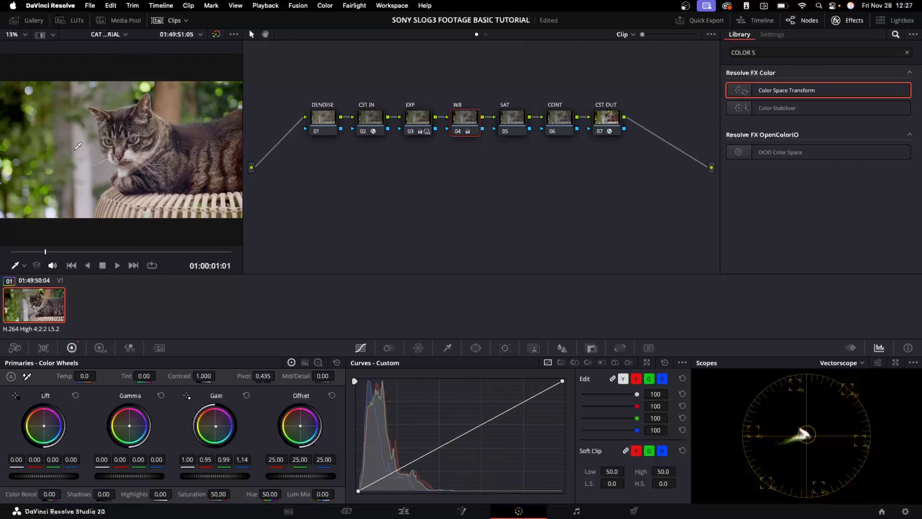
# Zoom into the viewer and cycle the primaries display and scope between Parade and Waveform
pyautogui.scroll(5, 91, 157)
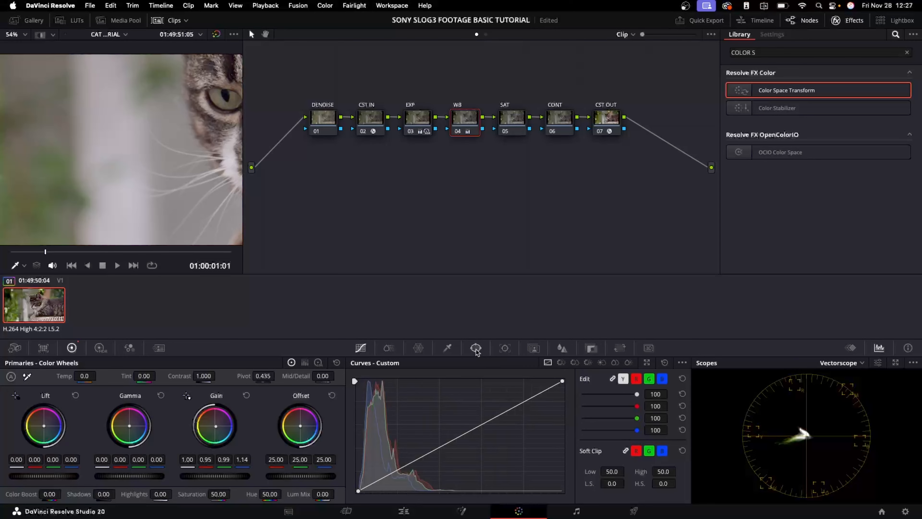
pyautogui.click(304, 362)
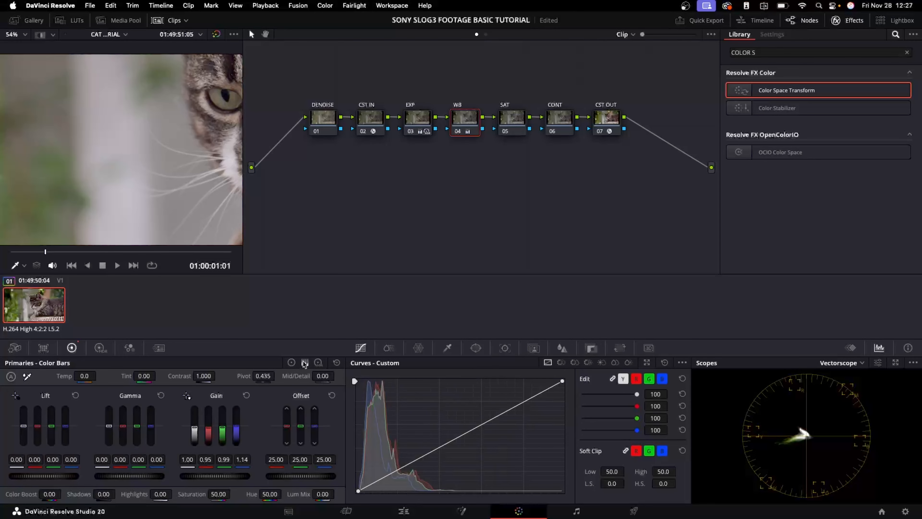
pyautogui.click(291, 363)
pyautogui.click(304, 363)
pyautogui.click(843, 363)
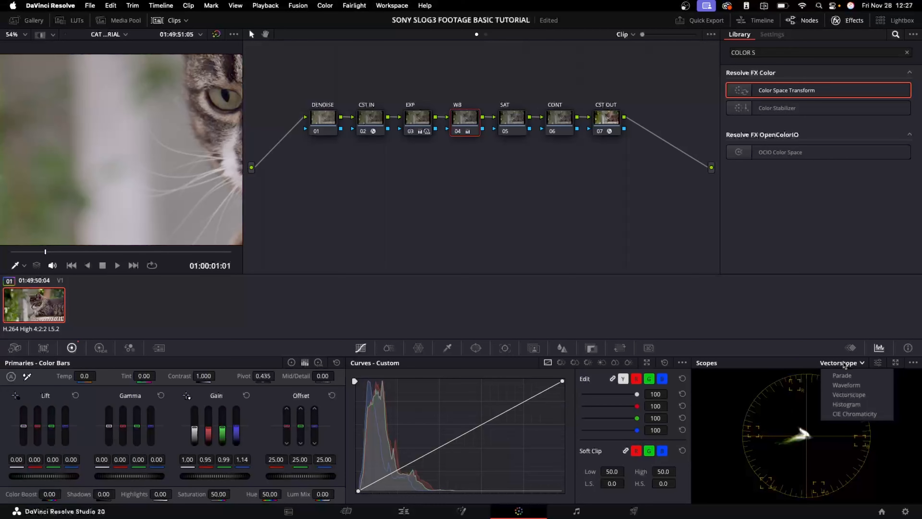
pyautogui.click(843, 375)
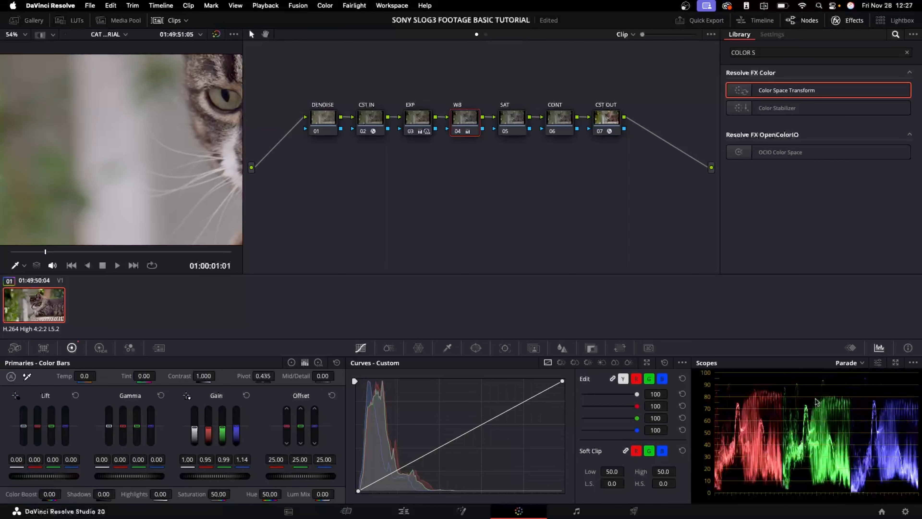
pyautogui.click(848, 362)
pyautogui.click(851, 384)
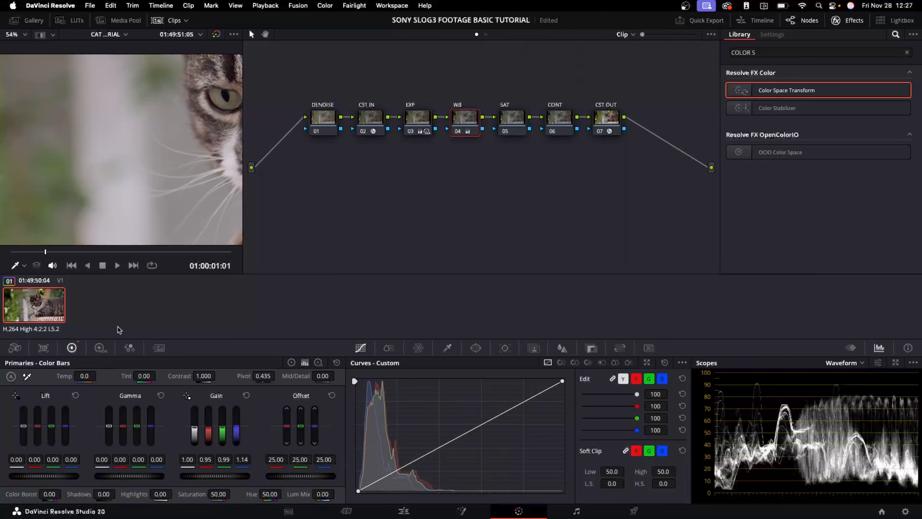
# Add a circular window on the WB node and shape it into a tall narrow oval over the bright background left of the cat
pyautogui.click(477, 351)
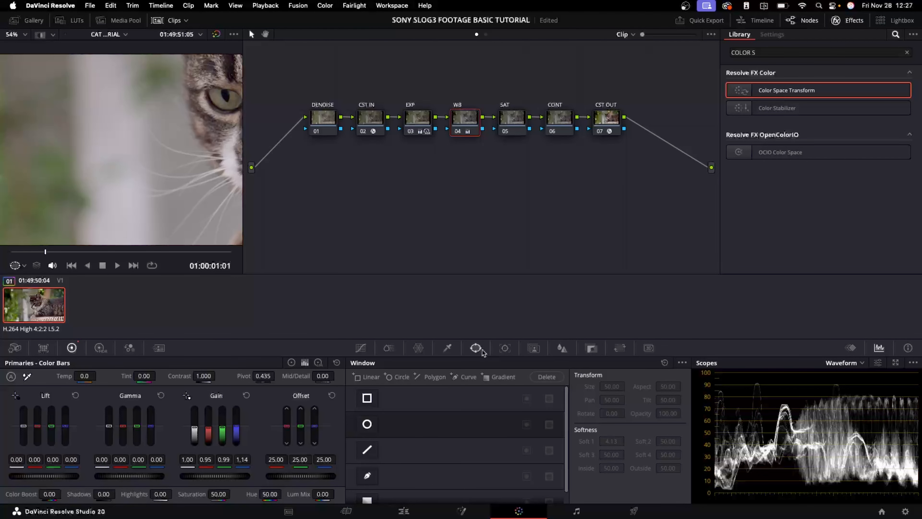
pyautogui.click(368, 423)
pyautogui.moveTo(189, 168); pyautogui.dragTo(77, 143)
pyautogui.scroll(-5, 66, 154)
pyautogui.moveTo(102, 206); pyautogui.dragTo(96, 170)
pyautogui.scroll(4, 83, 166)
pyautogui.scroll(4, 83, 166)
pyautogui.moveTo(12, 132); pyautogui.dragTo(56, 132)
pyautogui.scroll(-2, 114, 181)
pyautogui.scroll(-2, 114, 181)
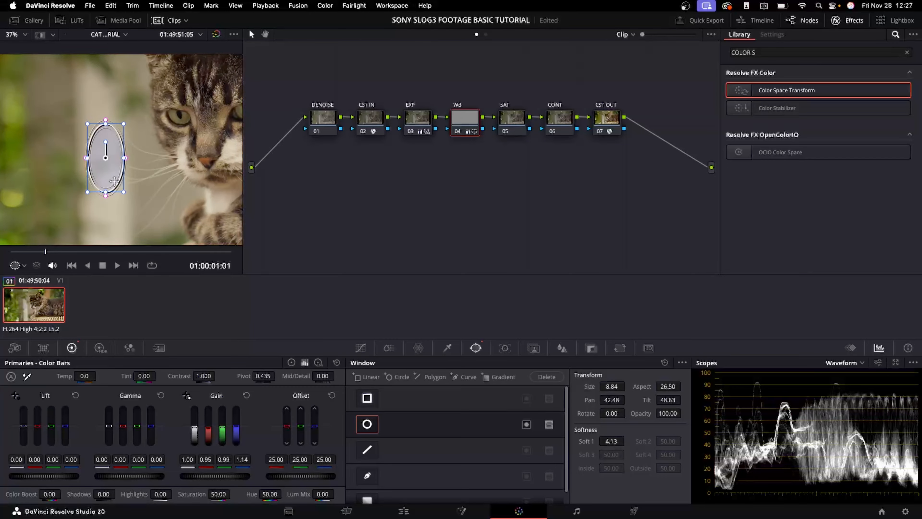
# Show the windowed area in highlight view with the Vectorscope and Primaries color wheels displayed
pyautogui.hotkey('shift', 'h')
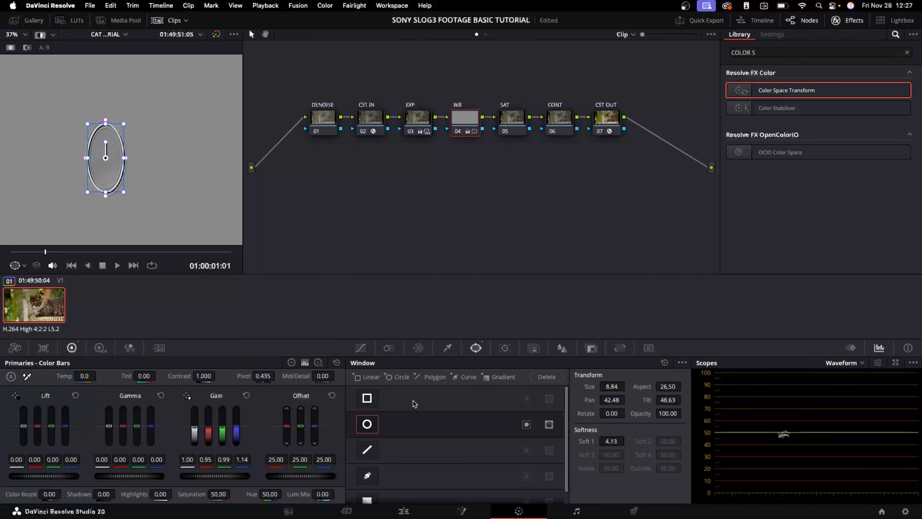
pyautogui.click(846, 362)
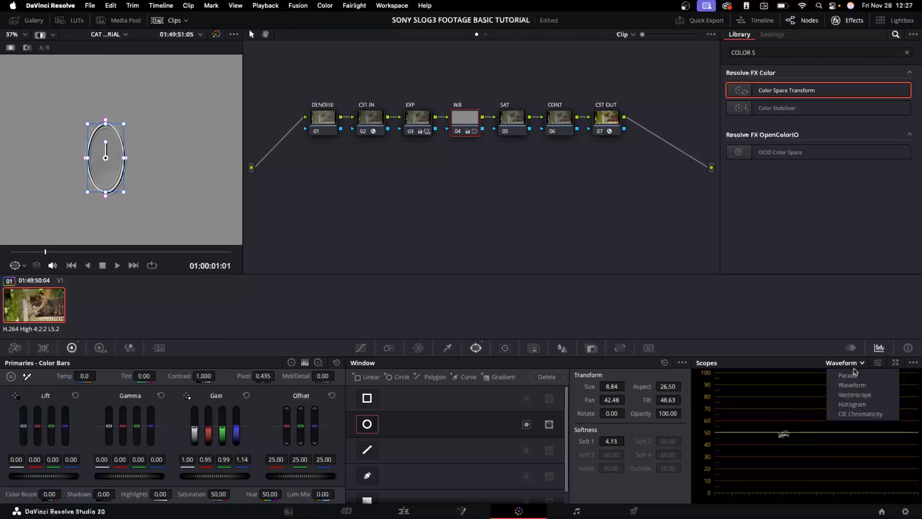
pyautogui.click(856, 395)
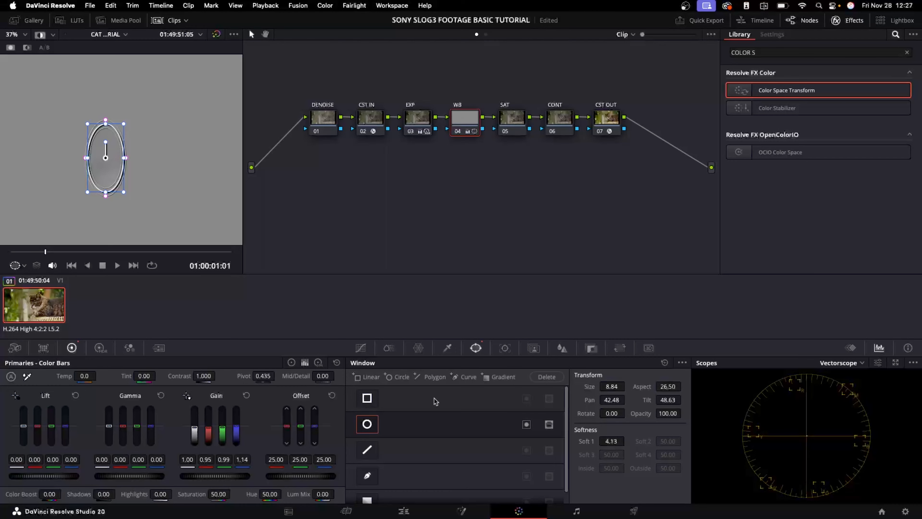
pyautogui.click(291, 363)
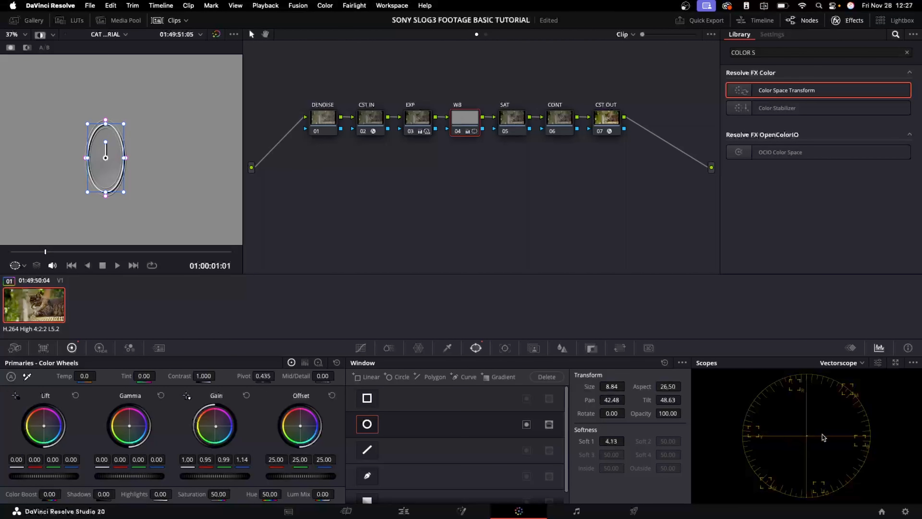
# Nudge the Gain wheel on the windowed WB node to neutralise the bright background, checking it in the enlarged scopes
pyautogui.click(896, 362)
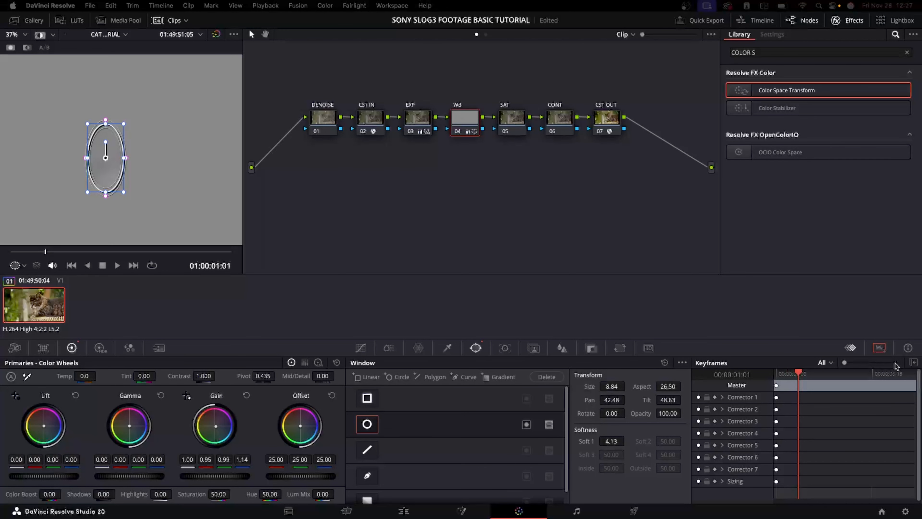
pyautogui.moveTo(349, 102)
pyautogui.mouseDown()
pyautogui.moveTo(326, 103)
pyautogui.moveTo(345, 104)
pyautogui.mouseUp()
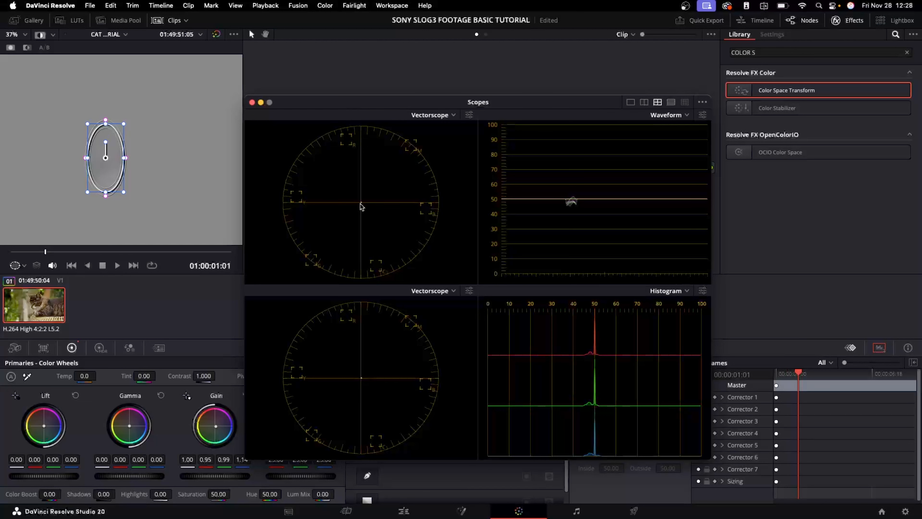
pyautogui.click(215, 428)
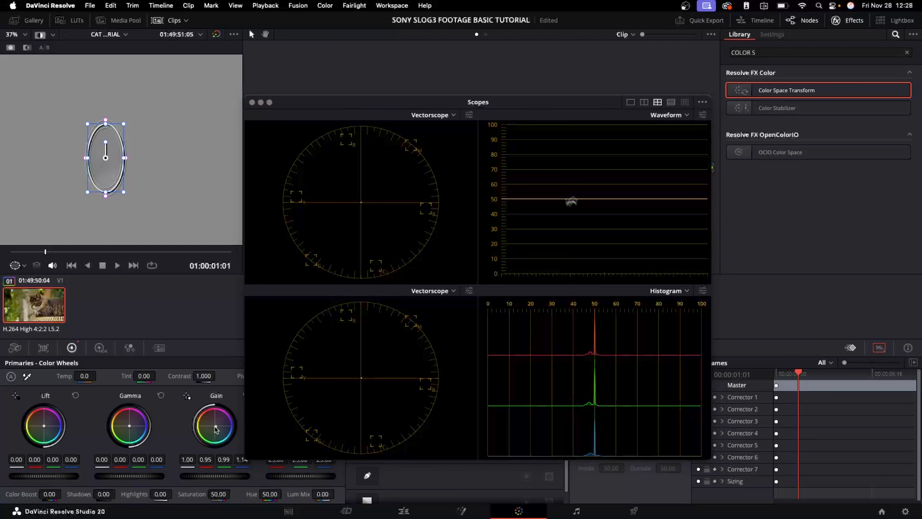
pyautogui.moveTo(216, 426)
pyautogui.mouseDown()
pyautogui.moveTo(209, 419)
pyautogui.moveTo(223, 421)
pyautogui.moveTo(216, 426)
pyautogui.mouseUp()
pyautogui.click(252, 103)
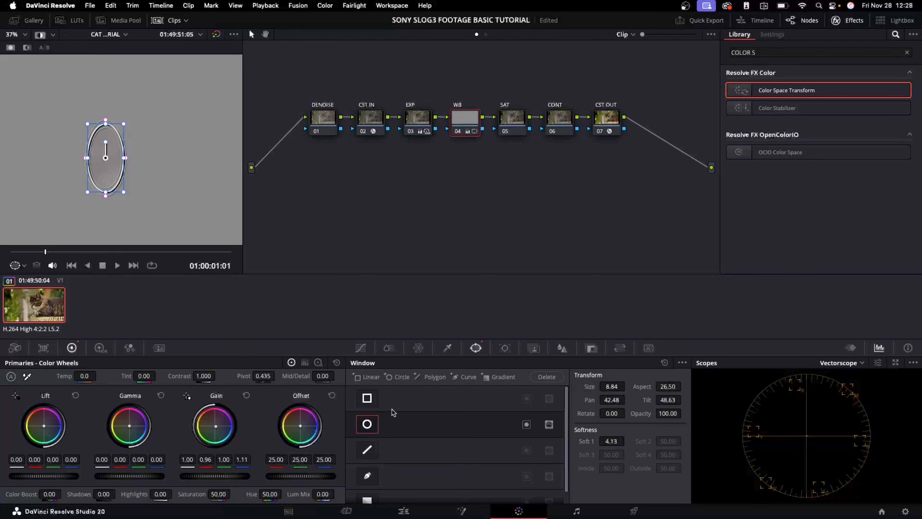
# Turn off the circular window on the WB node and fit the viewer to the whole frame
pyautogui.click(367, 424)
pyautogui.hotkey('shift', 'z')
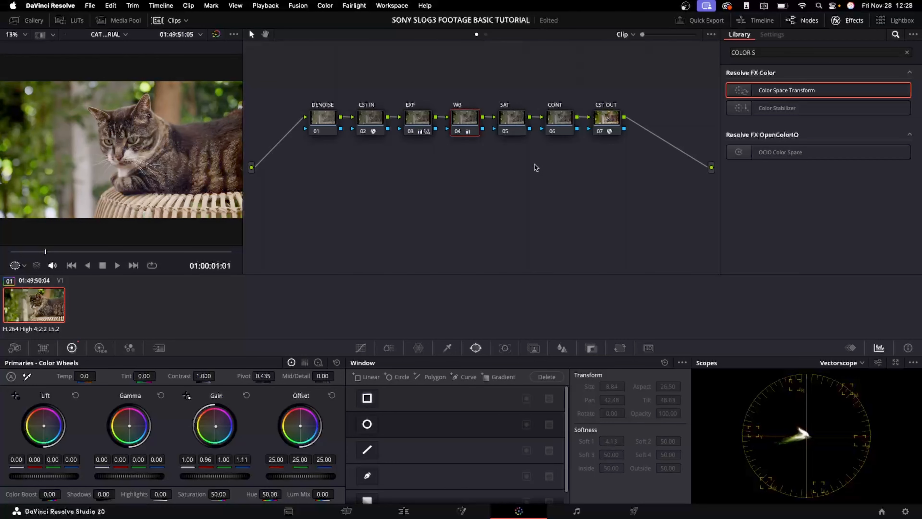
# Set the SAT node's color space to HSL
pyautogui.click(519, 120)
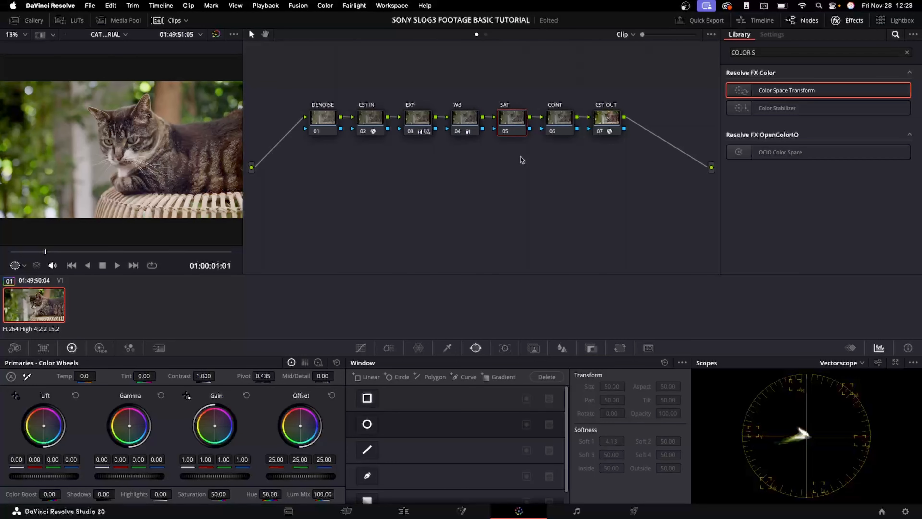
pyautogui.rightClick(515, 119)
pyautogui.moveTo(581, 256)
pyautogui.click(615, 255)
pyautogui.rightClick(516, 129)
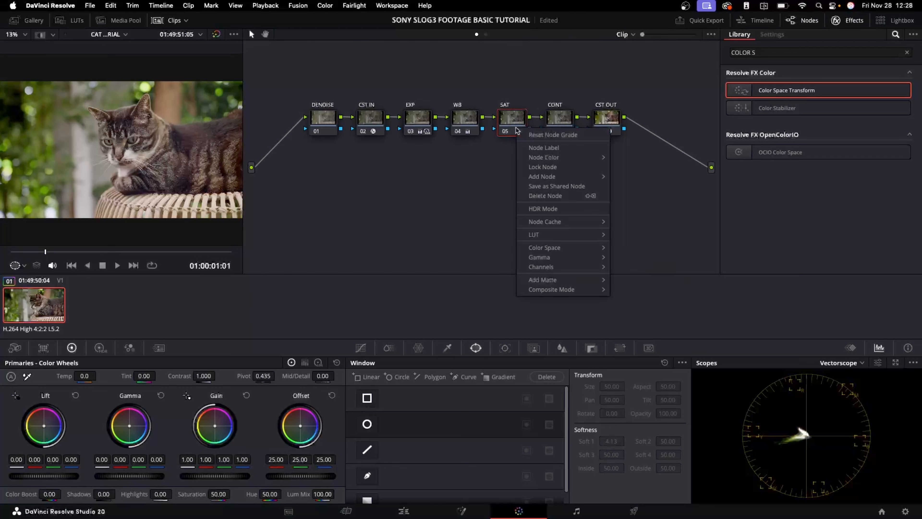
pyautogui.click(636, 286)
pyautogui.rightClick(506, 116)
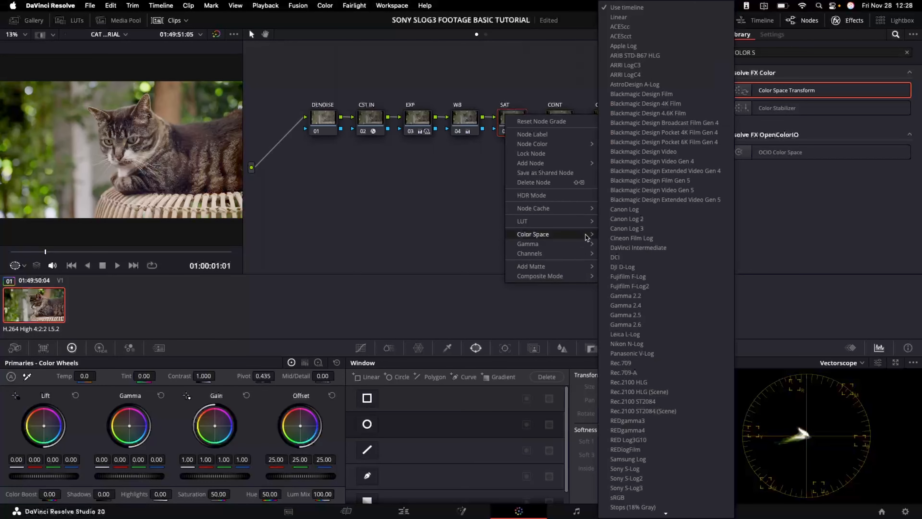
pyautogui.moveTo(586, 236)
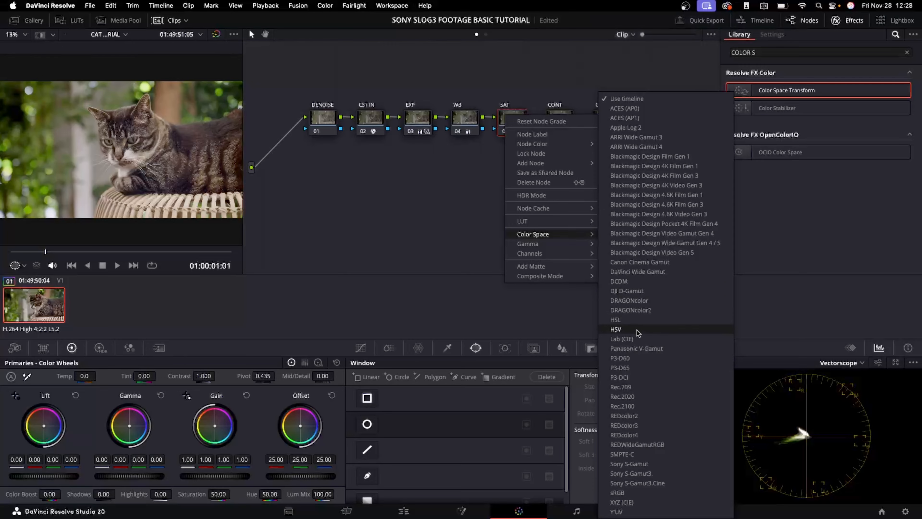
pyautogui.click(637, 322)
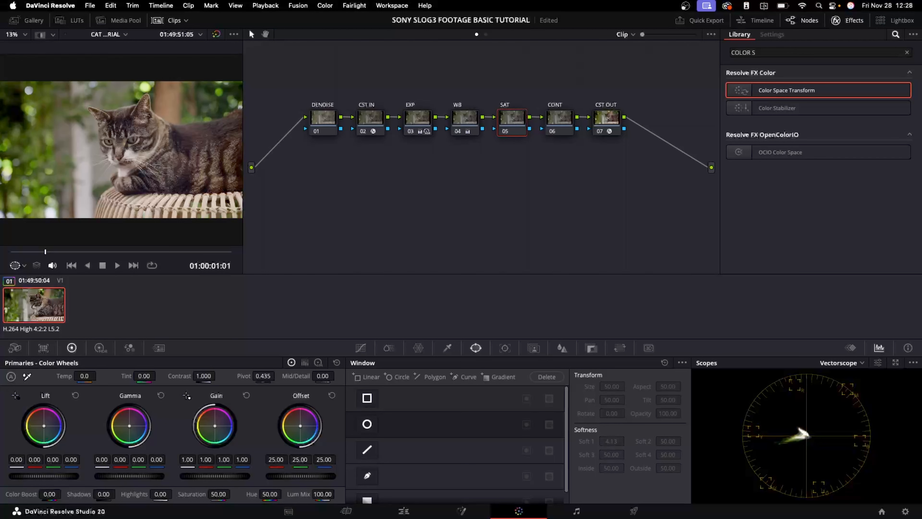
# Raise the SAT node's master gain to increase the saturation
pyautogui.moveTo(215, 476); pyautogui.dragTo(232, 476)
pyautogui.moveTo(232, 476); pyautogui.dragTo(250, 476)
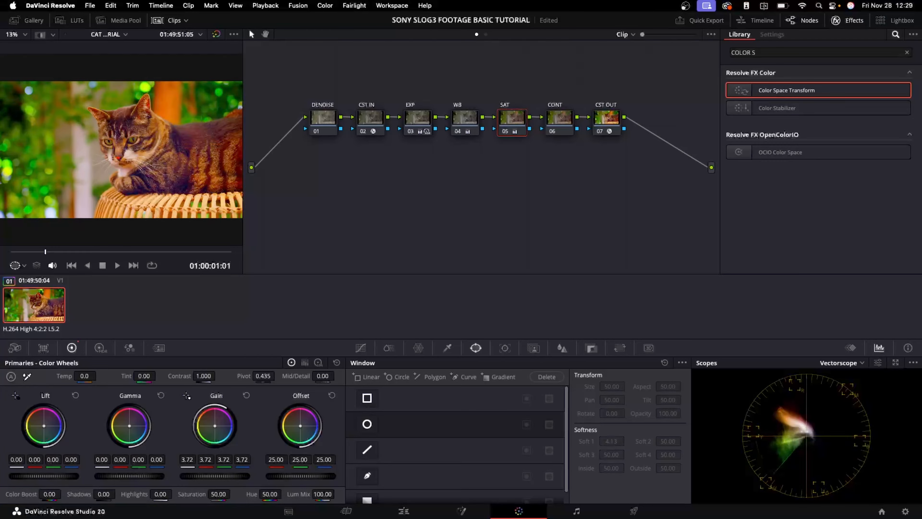
pyautogui.moveTo(250, 476); pyautogui.dragTo(234, 476)
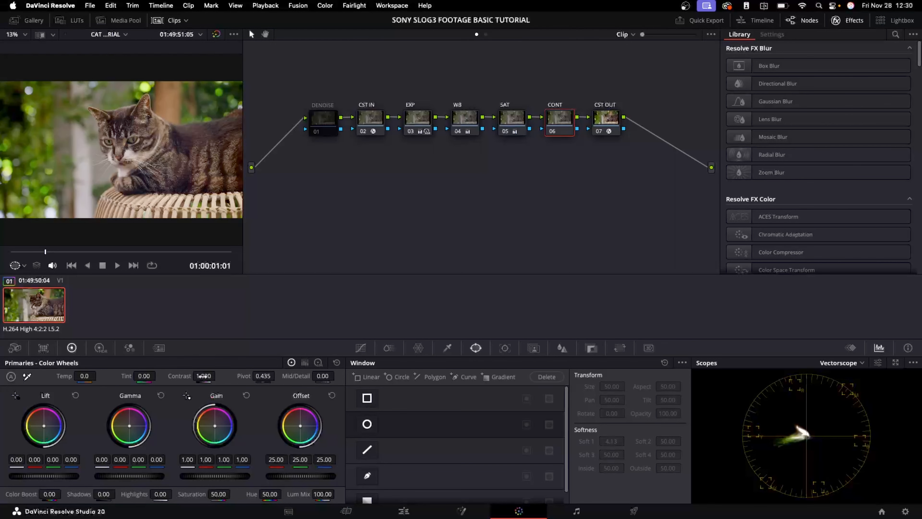
# Set the CONT node's pivot to 0.350
pyautogui.click(262, 375)
pyautogui.press('BackSpace')
pyautogui.press('Return')
# Switch the scope to Waveform and raise the CONT node's contrast to about 1.172
pyautogui.click(842, 361)
pyautogui.click(842, 362)
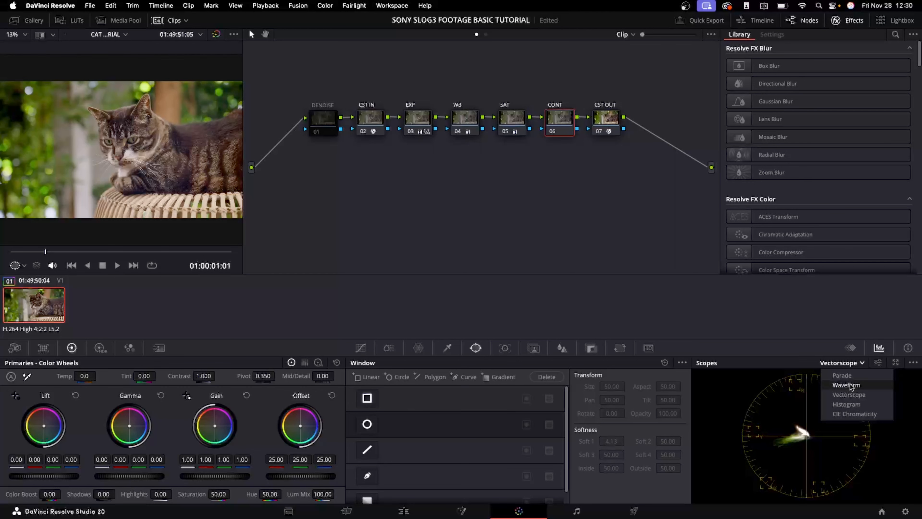
pyautogui.click(848, 385)
pyautogui.moveTo(198, 375)
pyautogui.mouseDown()
pyautogui.moveTo(218, 375)
pyautogui.moveTo(196, 377)
pyautogui.mouseUp()
# Toggle the CONT node on and off repeatedly to compare the contrast change
pyautogui.press('super+d')
pyautogui.press('super+d')
pyautogui.press('super+d')
pyautogui.press('super+d')
pyautogui.press('super+d')
pyautogui.press('super+d')
pyautogui.press('super+d')
pyautogui.press('super+d')
pyautogui.press('super+d')
pyautogui.press('super+d')
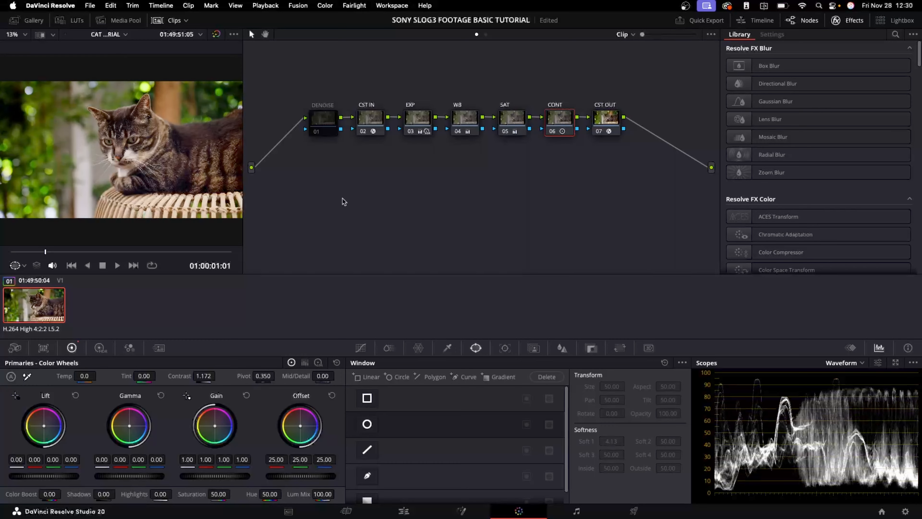
# Add a new node after CST OUT and label it film look
pyautogui.click(609, 116)
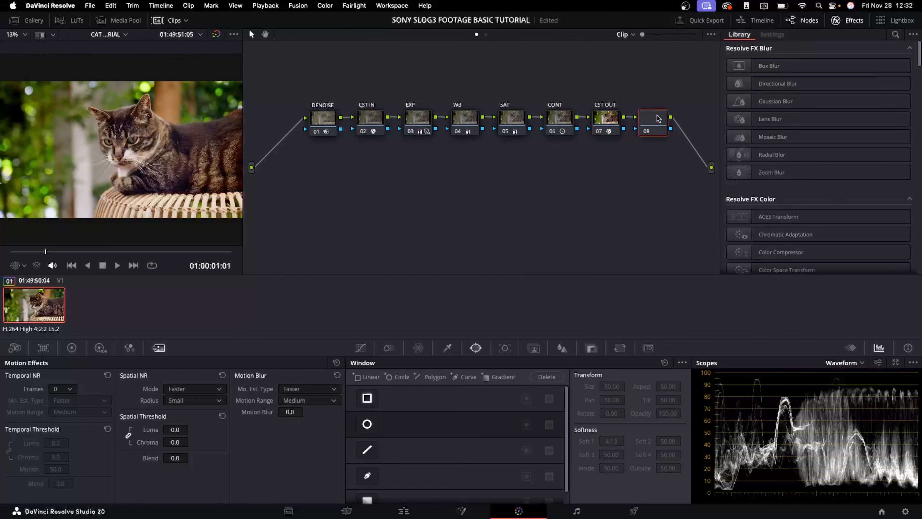
pyautogui.moveTo(659, 119); pyautogui.dragTo(332, 165)
pyautogui.rightClick(332, 165)
pyautogui.click(352, 189)
pyautogui.write('film look')
pyautogui.press('Return')
pyautogui.moveTo(325, 171)
pyautogui.mouseDown()
pyautogui.moveTo(321, 198)
pyautogui.moveTo(319, 184)
pyautogui.mouseUp()
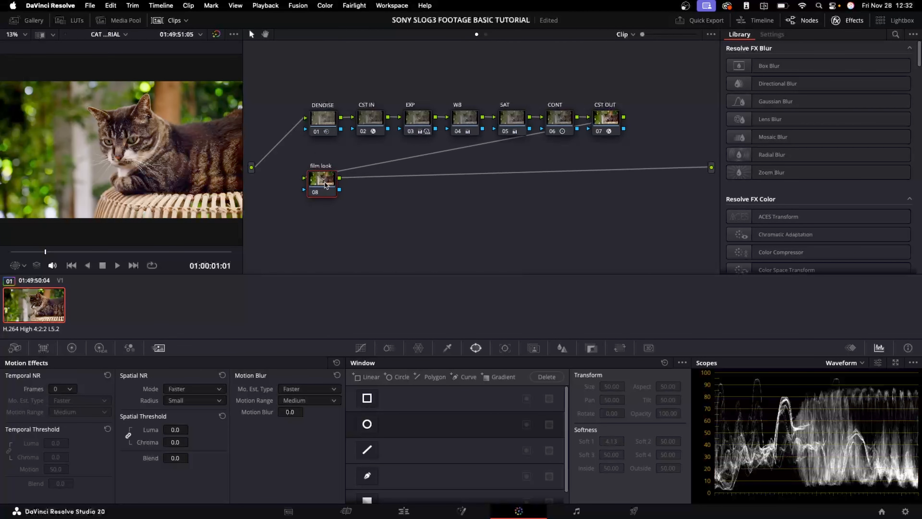
# Search the effects for film and apply Film Look Creator to the film look node
pyautogui.click(896, 35)
pyautogui.write('fi;m')
pyautogui.write('lm')
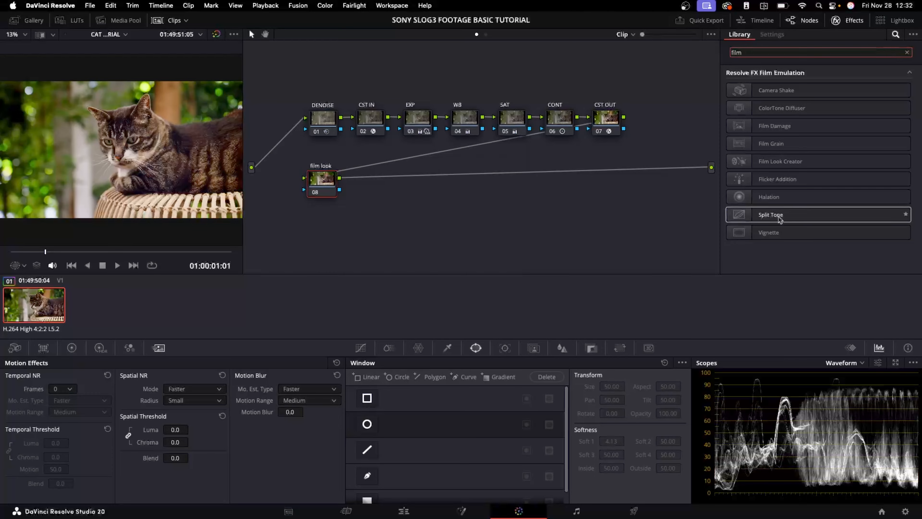
pyautogui.moveTo(769, 217)
pyautogui.mouseDown()
pyautogui.moveTo(386, 209)
pyautogui.moveTo(779, 215)
pyautogui.mouseUp()
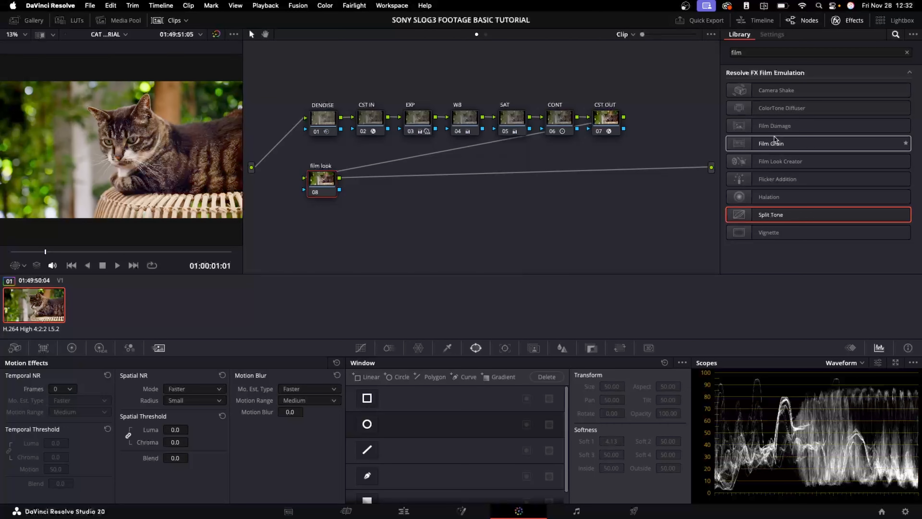
pyautogui.moveTo(775, 162); pyautogui.dragTo(346, 194)
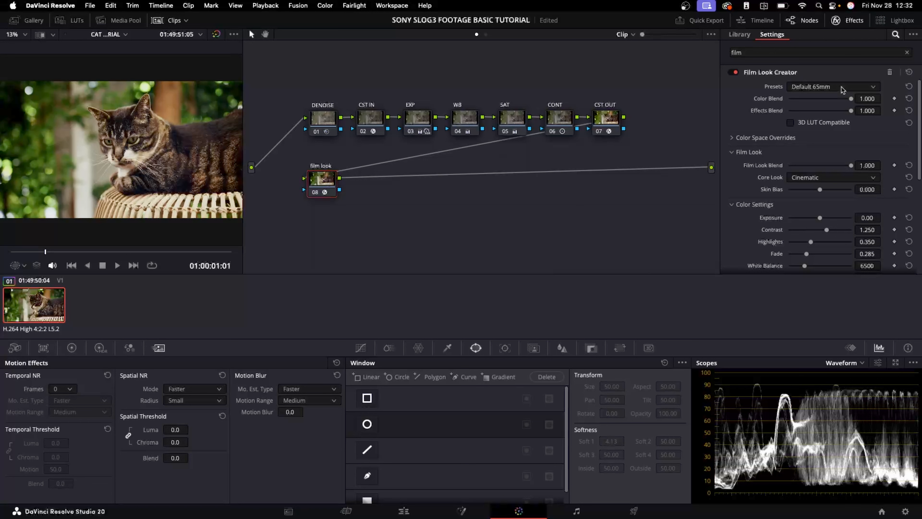
# Apply the Cinematic preset and enable Grain with an amount of about 0.209
pyautogui.click(833, 89)
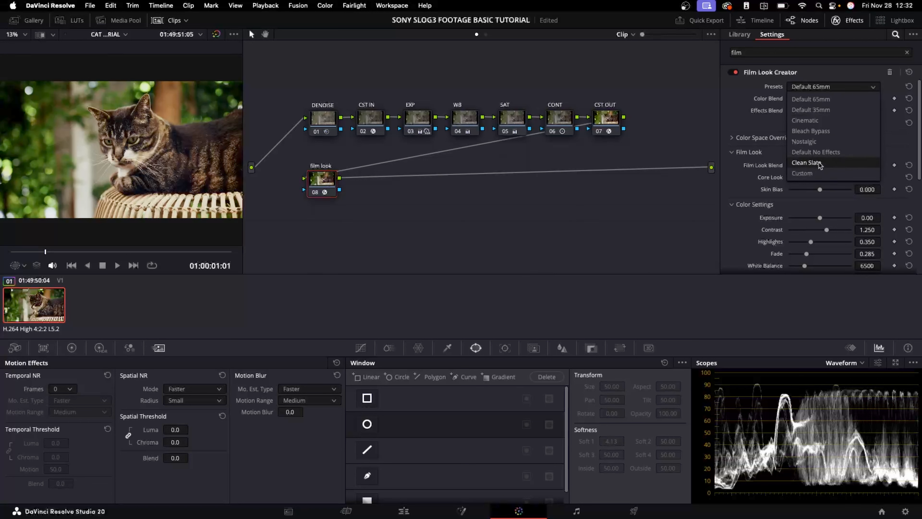
pyautogui.click(816, 123)
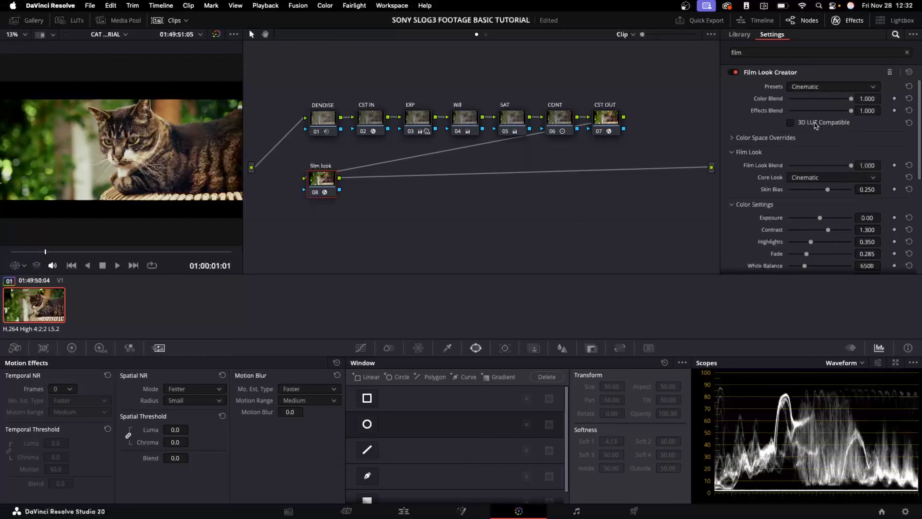
pyautogui.scroll(-5, 759, 156)
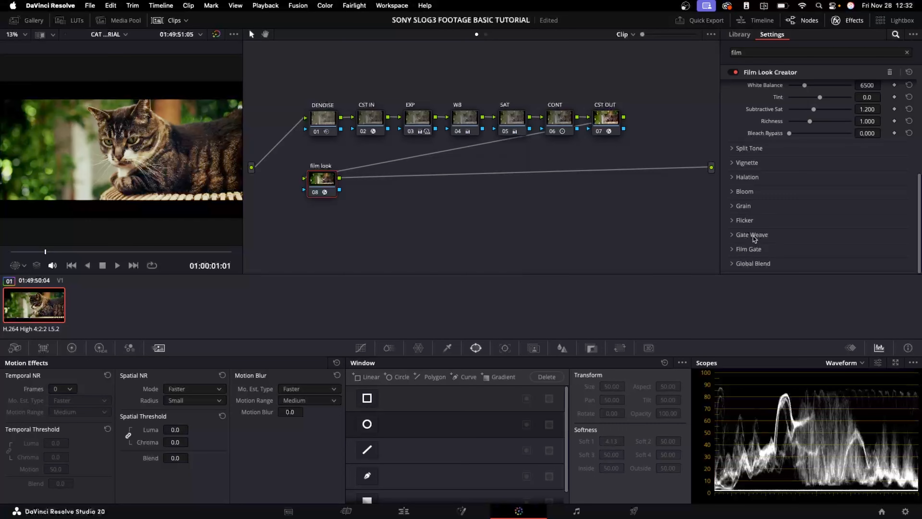
pyautogui.click(745, 208)
pyautogui.scroll(-3, 797, 223)
pyautogui.click(810, 175)
pyautogui.click(808, 214)
pyautogui.click(806, 175)
pyautogui.click(809, 201)
pyautogui.moveTo(805, 188); pyautogui.dragTo(799, 187)
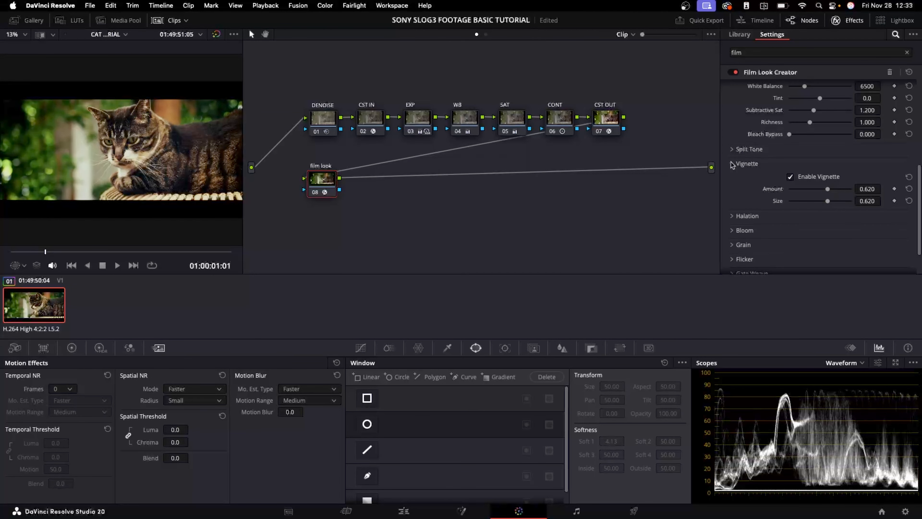
# Enable Split Tone and try its mode and amount settings
pyautogui.click(732, 163)
pyautogui.click(740, 149)
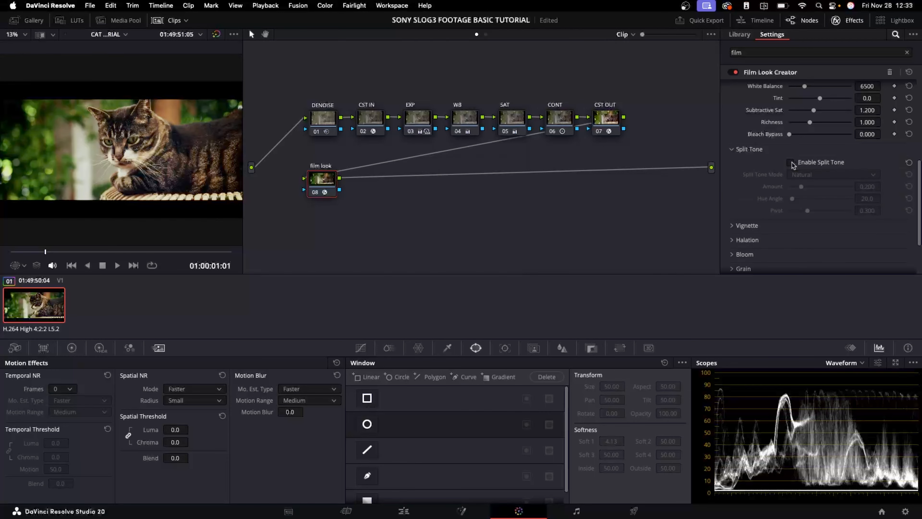
pyautogui.moveTo(802, 199); pyautogui.dragTo(822, 225)
pyautogui.click(818, 178)
pyautogui.click(821, 196)
pyautogui.click(799, 163)
pyautogui.scroll(8, 800, 166)
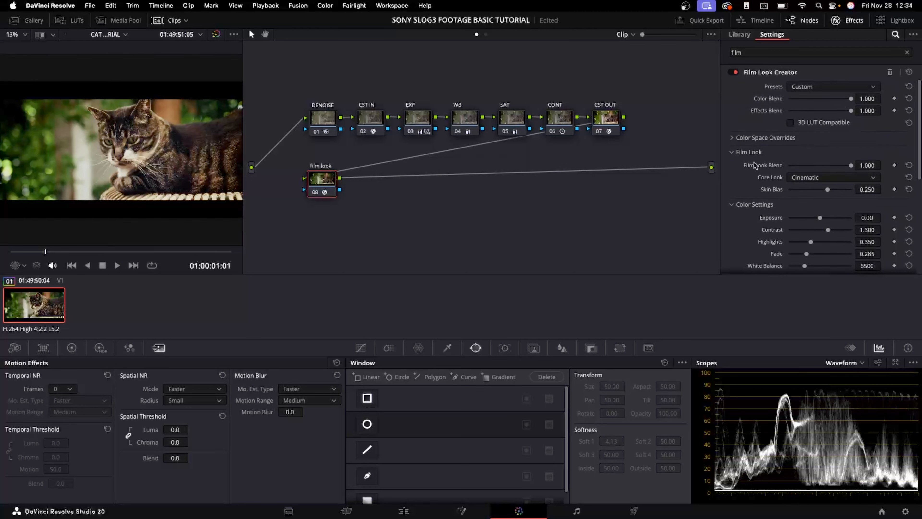
# Switch the Film Look Creator preset to Clean Slate
pyautogui.click(802, 87)
pyautogui.click(819, 165)
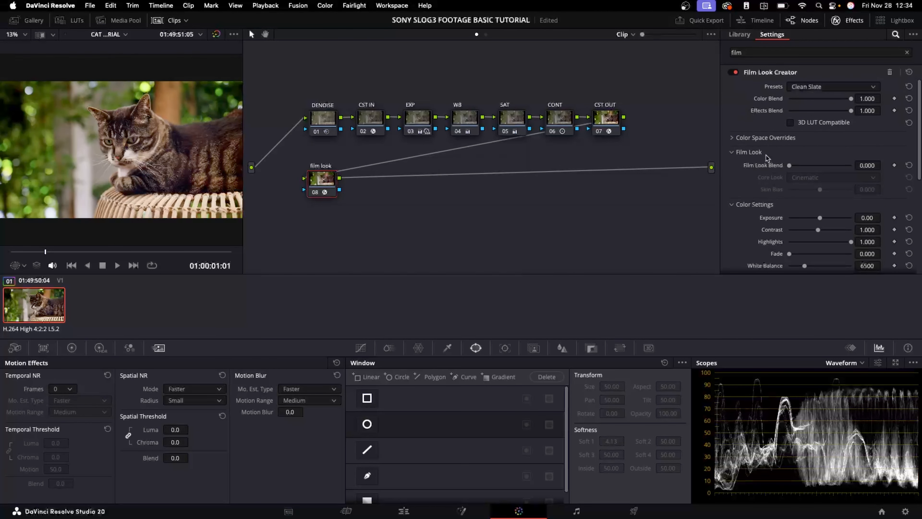
# Enable Grain in Film Look Creator with a custom amount of about 0.217
pyautogui.scroll(-5, 775, 229)
pyautogui.click(742, 206)
pyautogui.click(804, 219)
pyautogui.click(809, 232)
pyautogui.click(766, 233)
pyautogui.scroll(-2, 764, 233)
pyautogui.moveTo(807, 211); pyautogui.dragTo(802, 208)
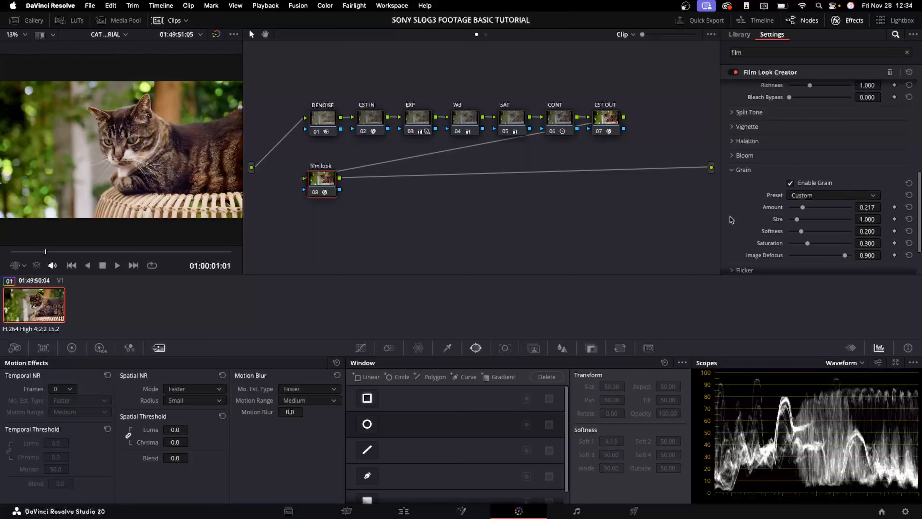
# Move the film look node beside CST OUT, then select all nodes and disable them
pyautogui.moveTo(324, 191); pyautogui.dragTo(667, 129)
pyautogui.moveTo(322, 89); pyautogui.dragTo(683, 151)
pyautogui.press('super+d')
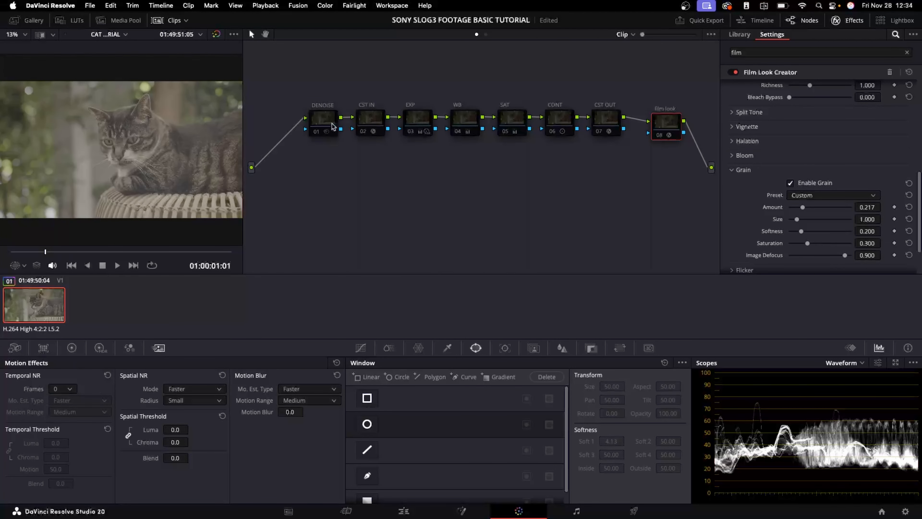
# Re-enable the nodes one by one from DENOISE to CONT to compare each grading stage
pyautogui.click(335, 127)
pyautogui.press('super+d')
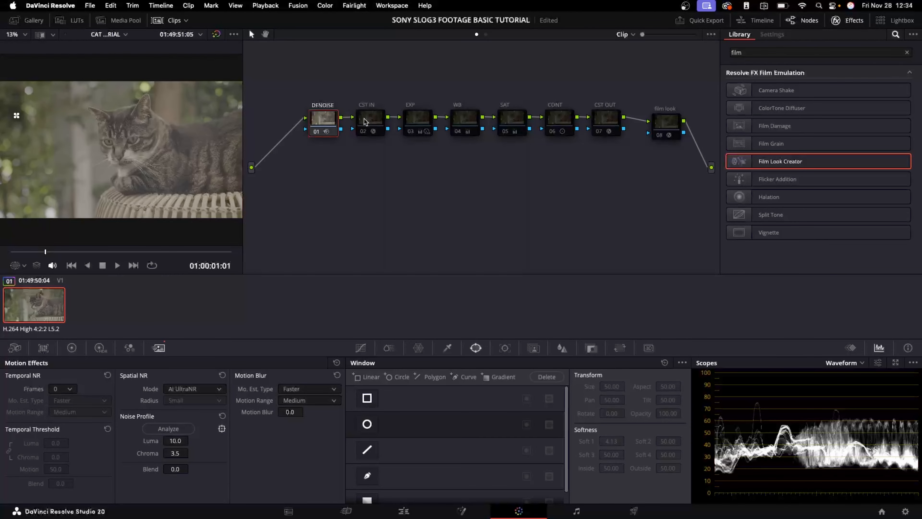
pyautogui.click(369, 122)
pyautogui.press('super+d')
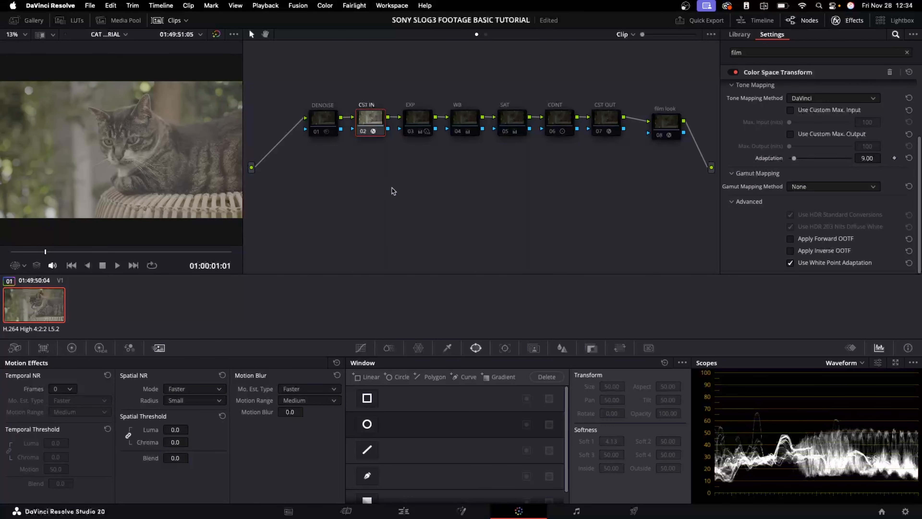
pyautogui.click(612, 117)
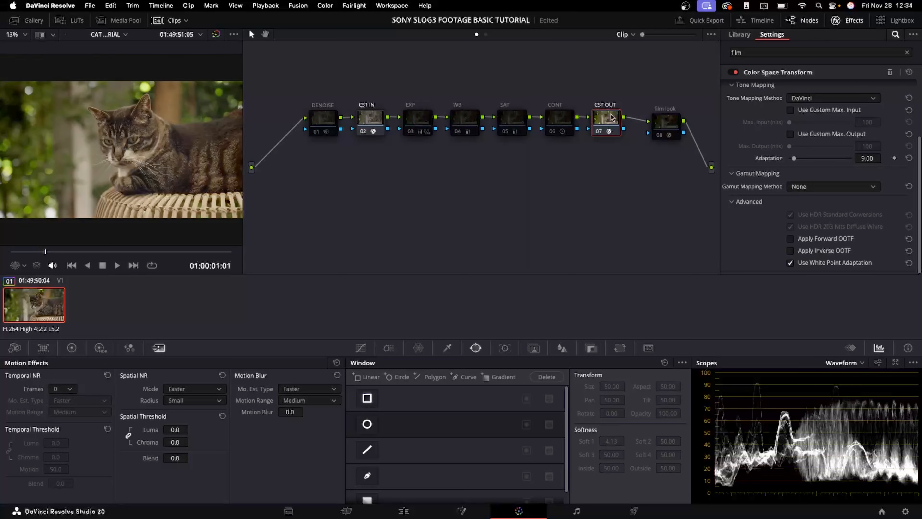
pyautogui.click(414, 121)
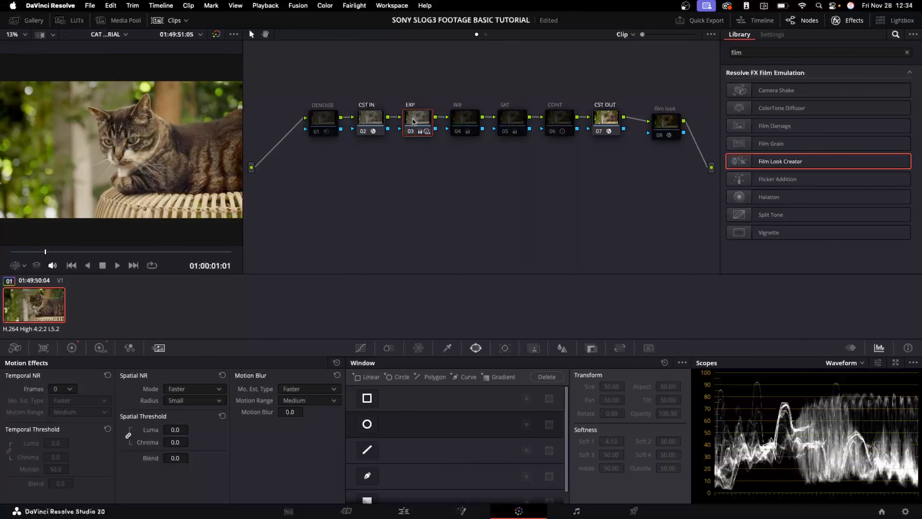
pyautogui.click(466, 120)
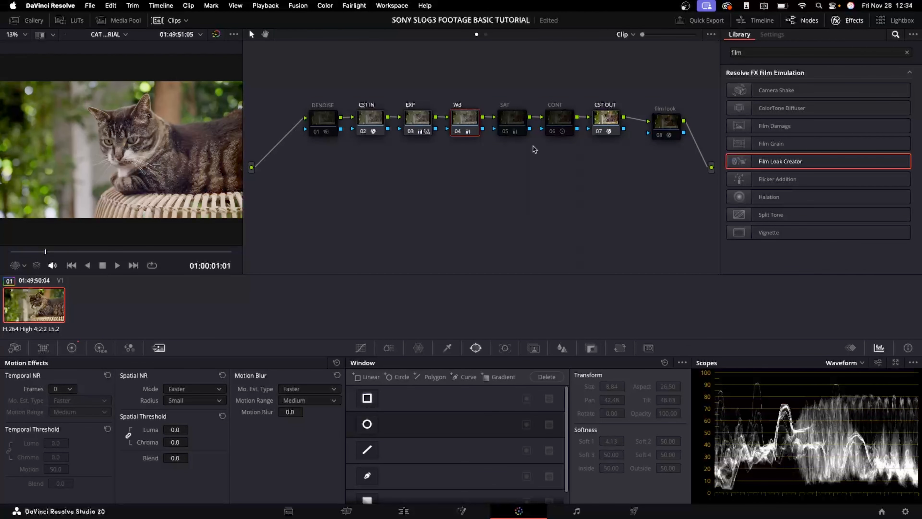
pyautogui.click(508, 119)
pyautogui.click(553, 117)
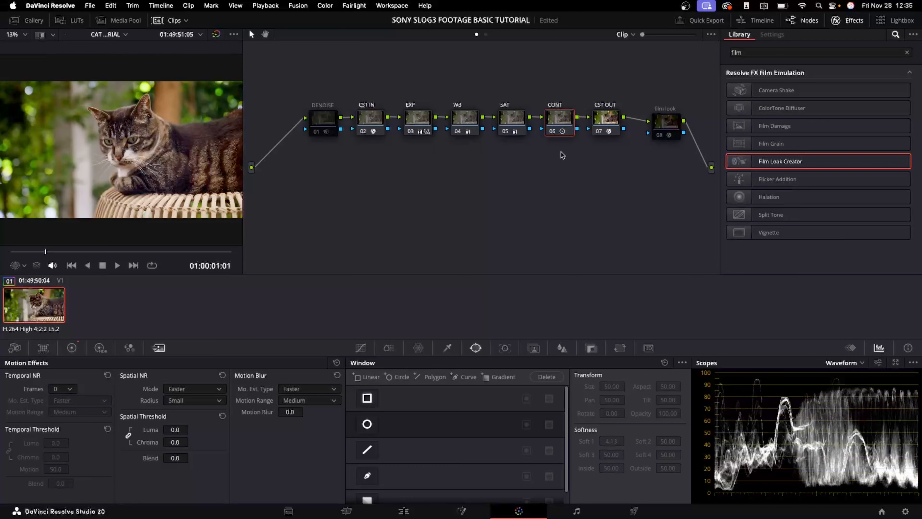
# Set the film look node's Film Look Blend to 1.000 and its Core Look to Rochester
pyautogui.moveTo(668, 125); pyautogui.dragTo(658, 118)
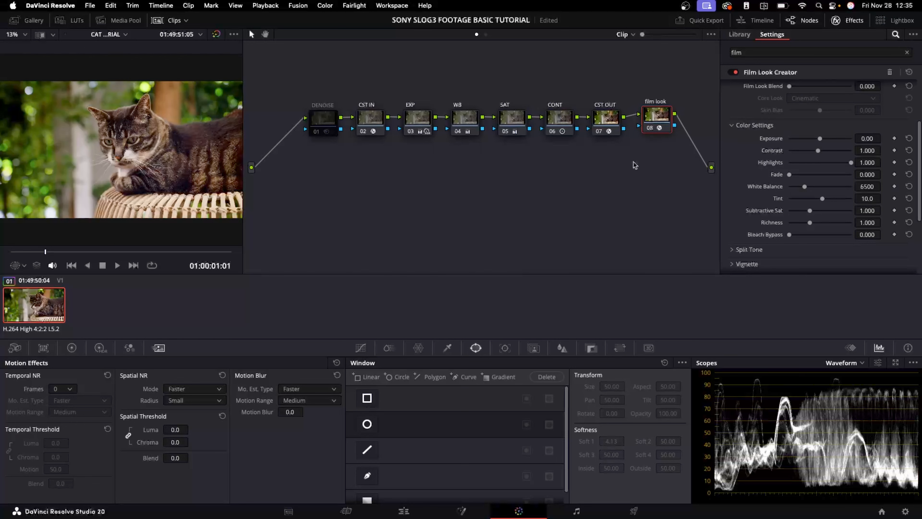
pyautogui.scroll(5, 756, 179)
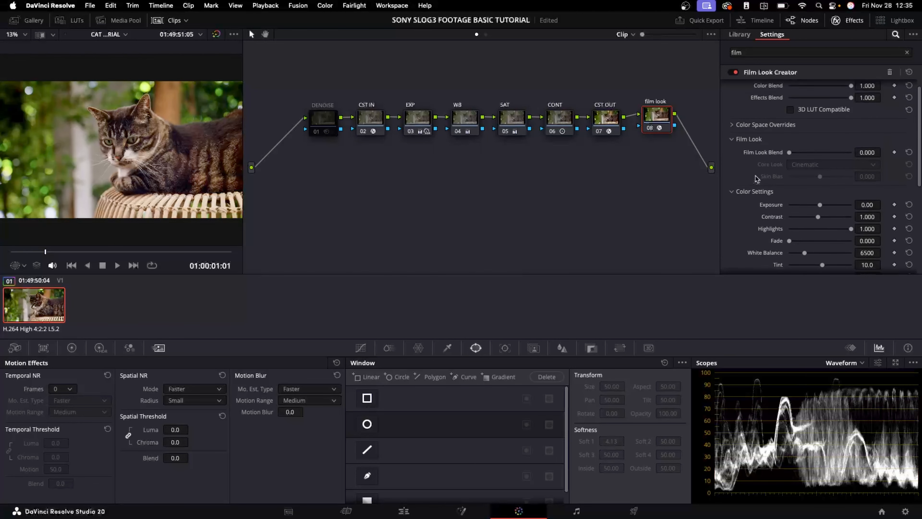
pyautogui.doubleClick(789, 165)
pyautogui.click(830, 178)
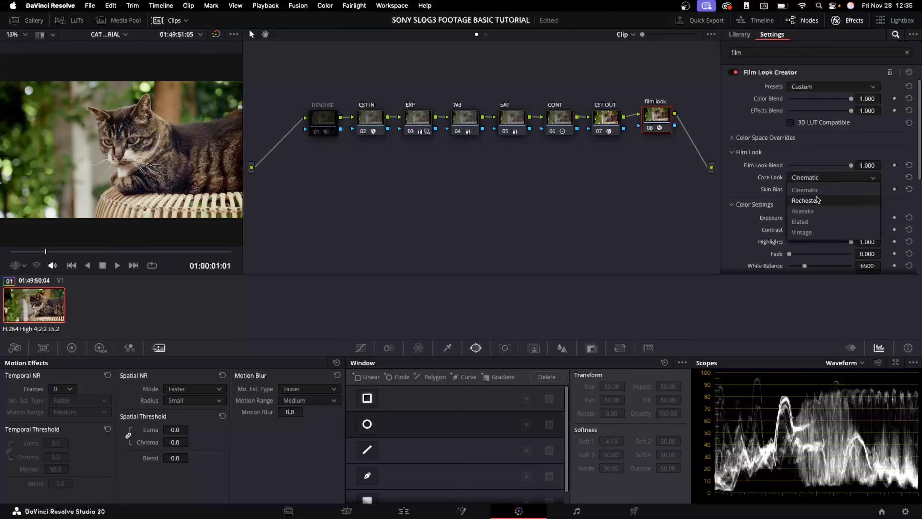
pyautogui.click(818, 200)
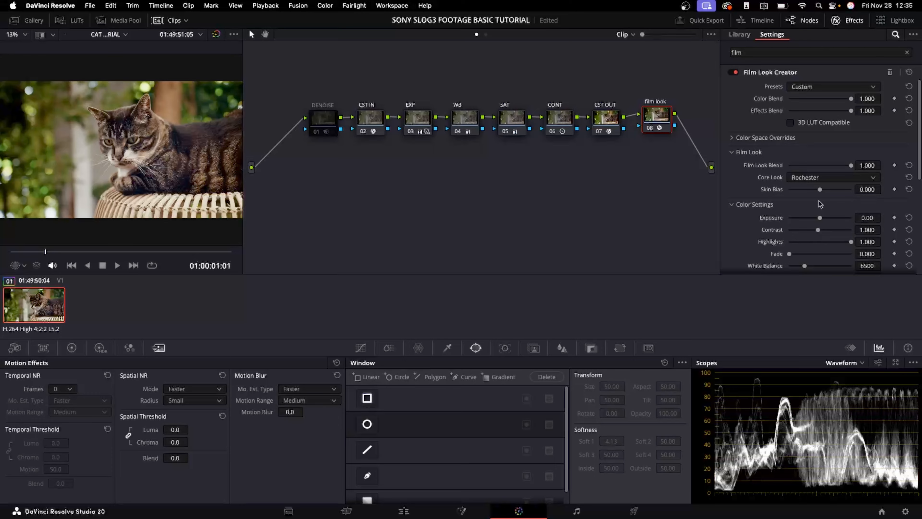